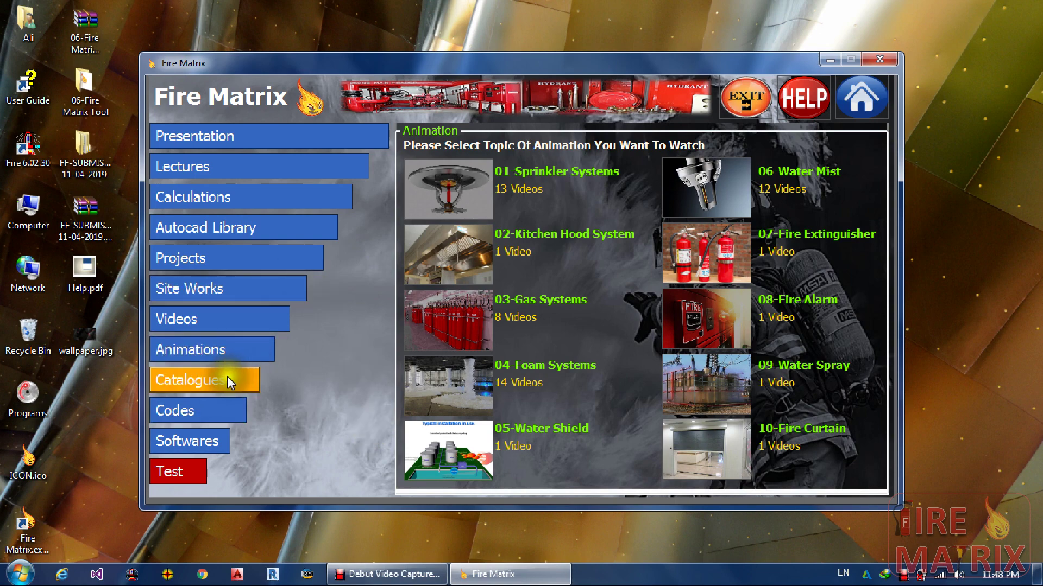
Step: Open the Codes section and browse the British, FM Global, International, Egyptian, KSA and Emirates code pages before returning to the NFPA codes
{"action": "left_click", "coordinate": [214, 418]}
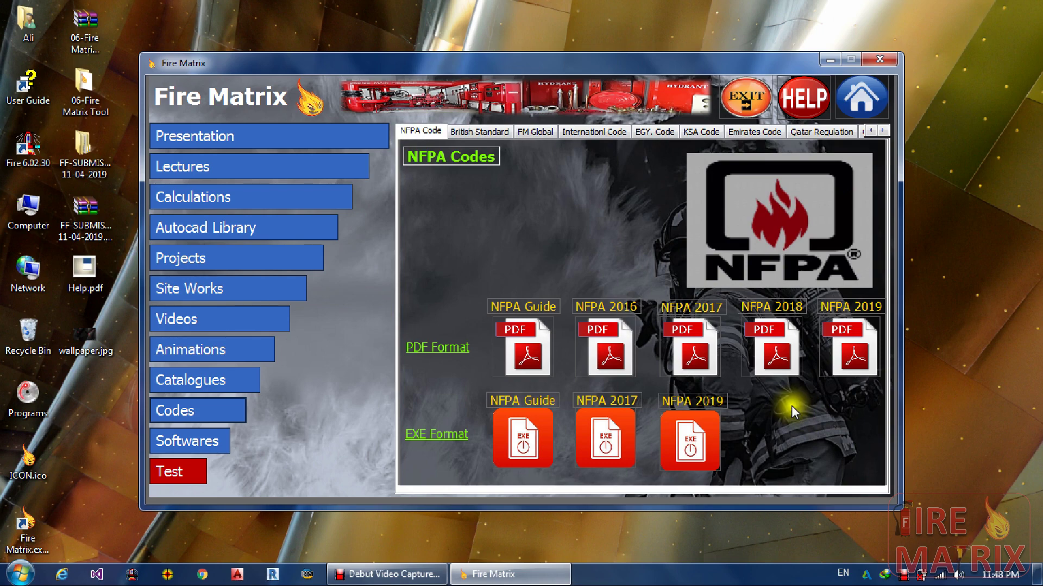
{"action": "left_click", "coordinate": [455, 131]}
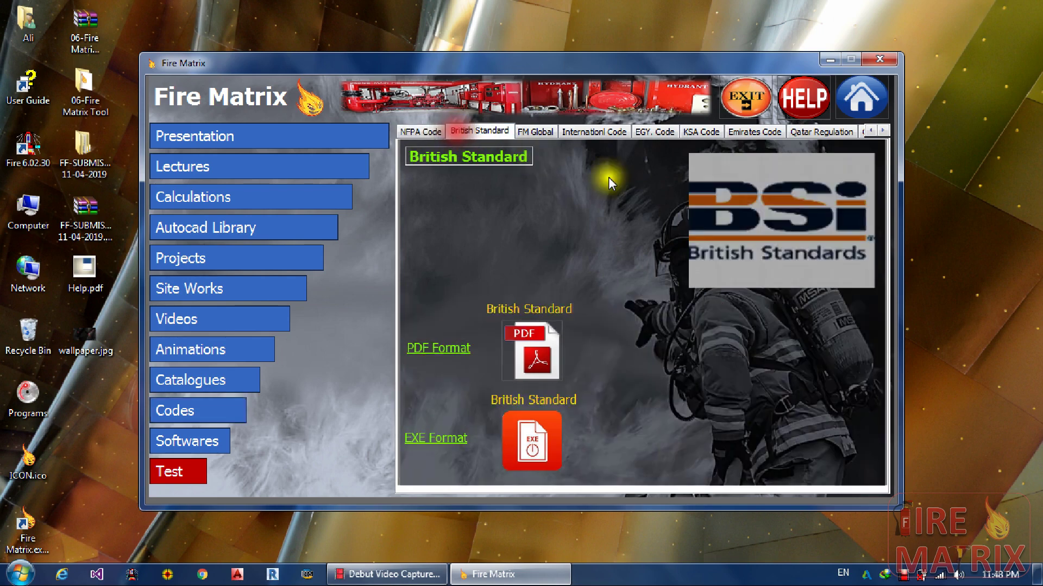
{"action": "left_click", "coordinate": [536, 130]}
{"action": "left_click", "coordinate": [599, 134]}
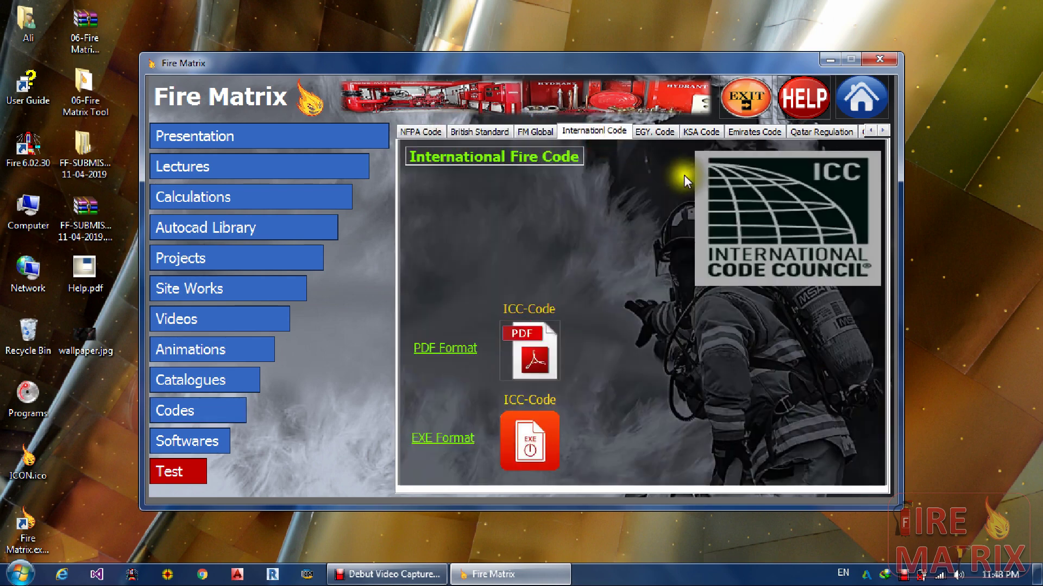
{"action": "left_click", "coordinate": [659, 133]}
{"action": "left_click", "coordinate": [699, 132]}
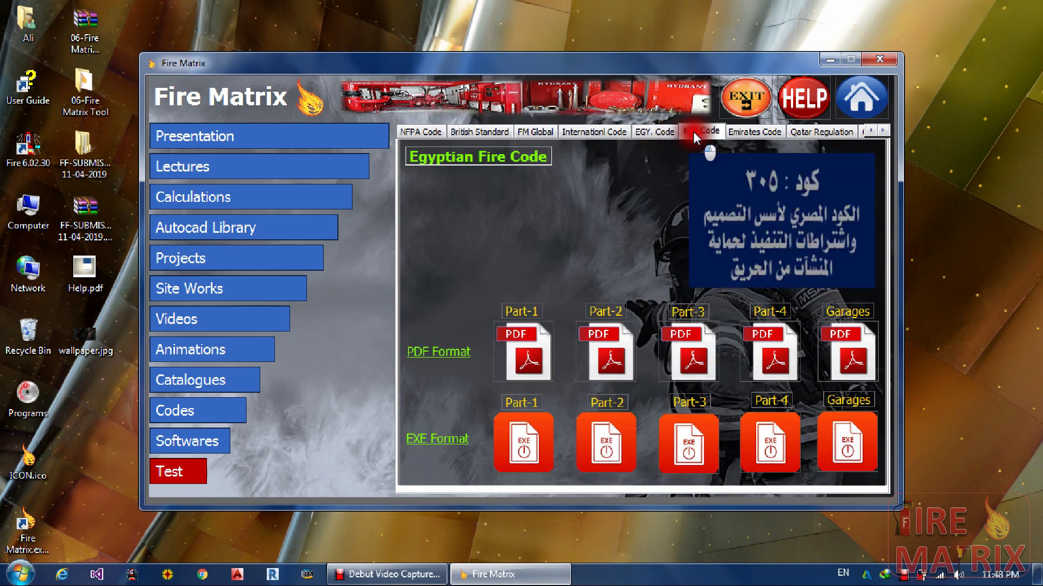
{"action": "left_click", "coordinate": [755, 133]}
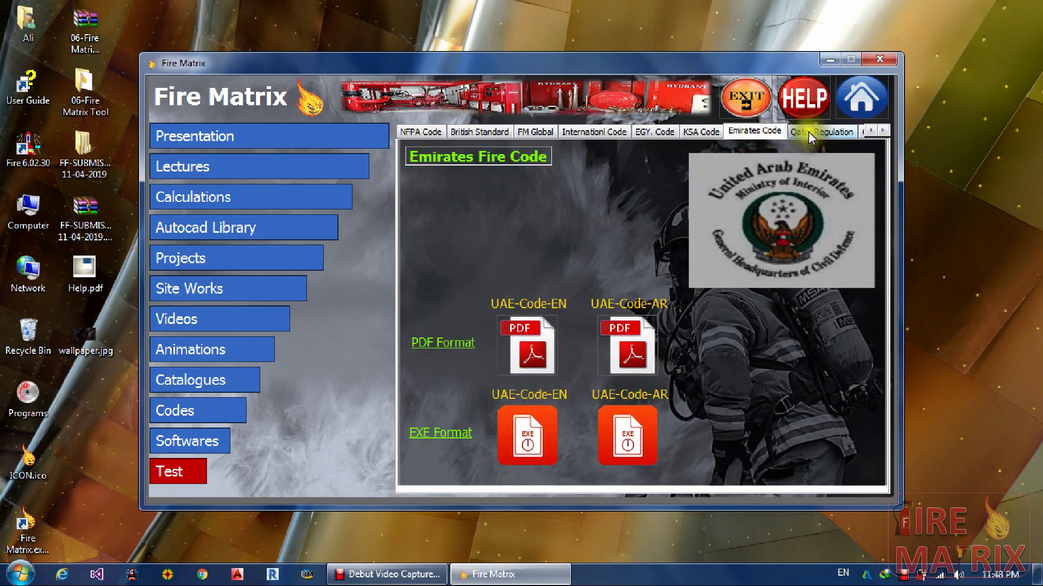
{"action": "left_click", "coordinate": [429, 133]}
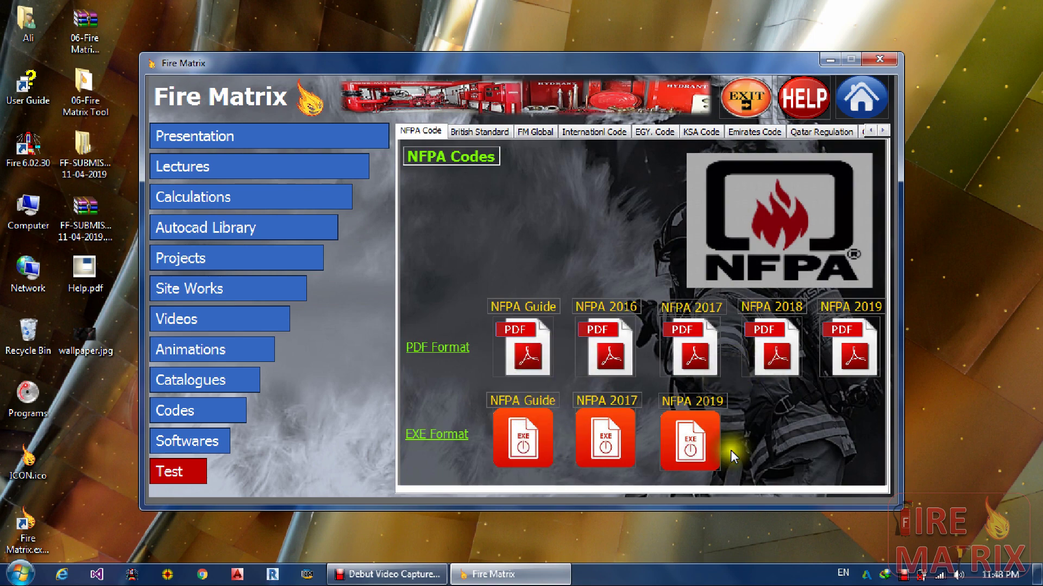
Step: Open the EXE version of the NFPA Guide, examine its enlarged list of codes and standards through pages 4-5, and close it
{"action": "left_click", "coordinate": [545, 435]}
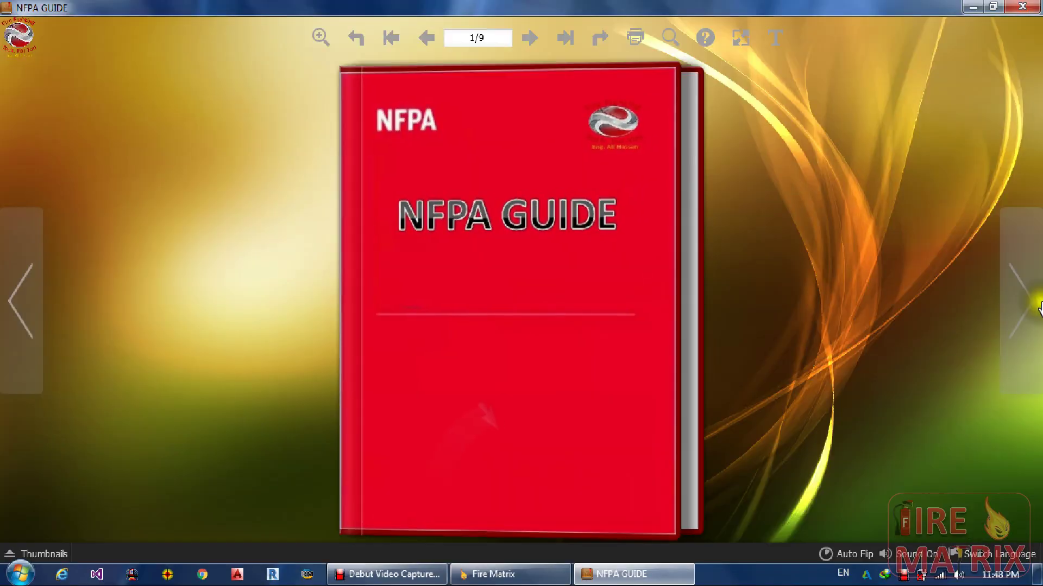
{"action": "left_click", "coordinate": [1019, 301]}
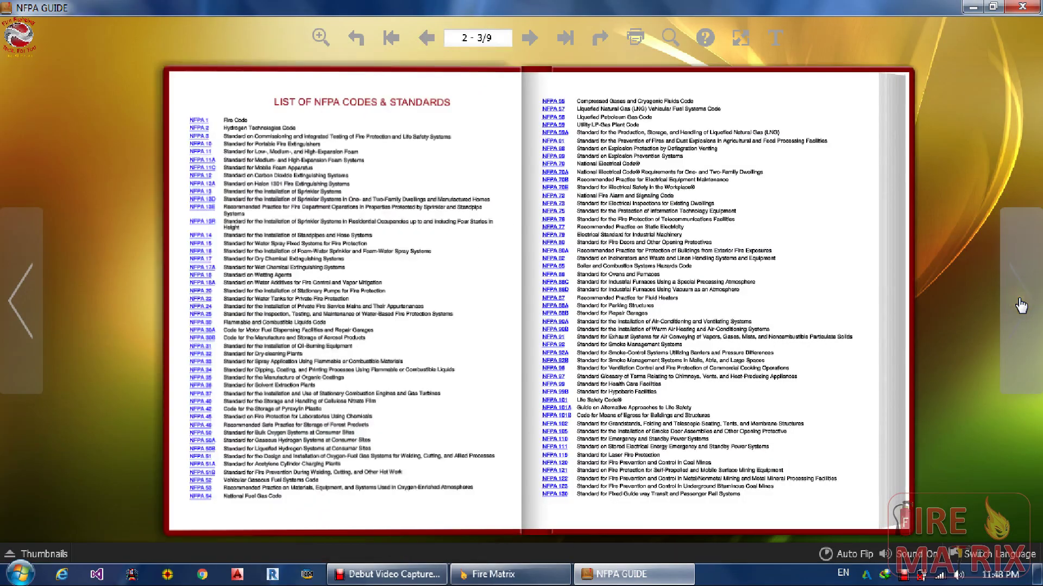
{"action": "left_click", "coordinate": [295, 233]}
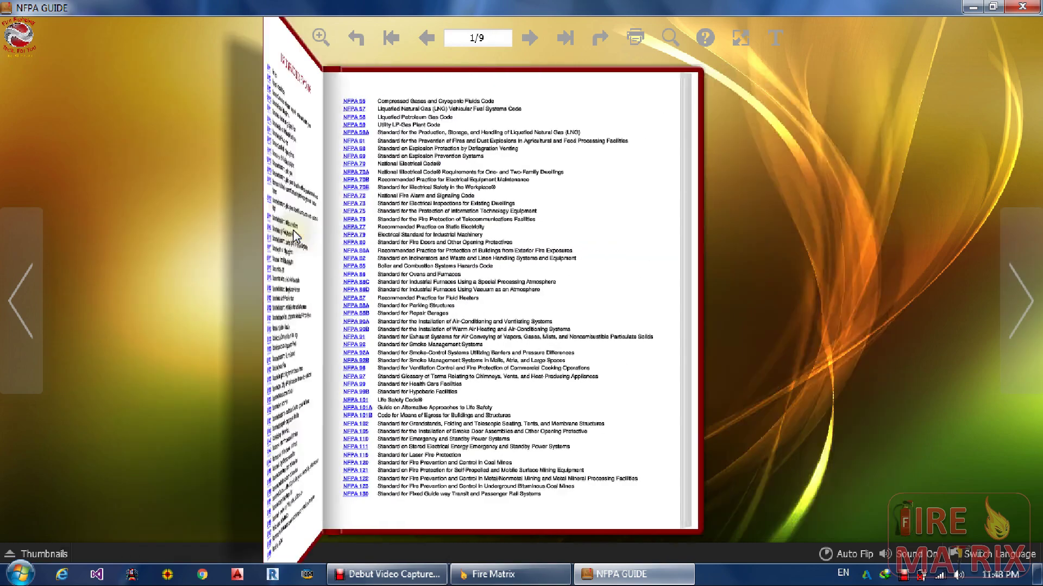
{"action": "left_click", "coordinate": [1026, 299]}
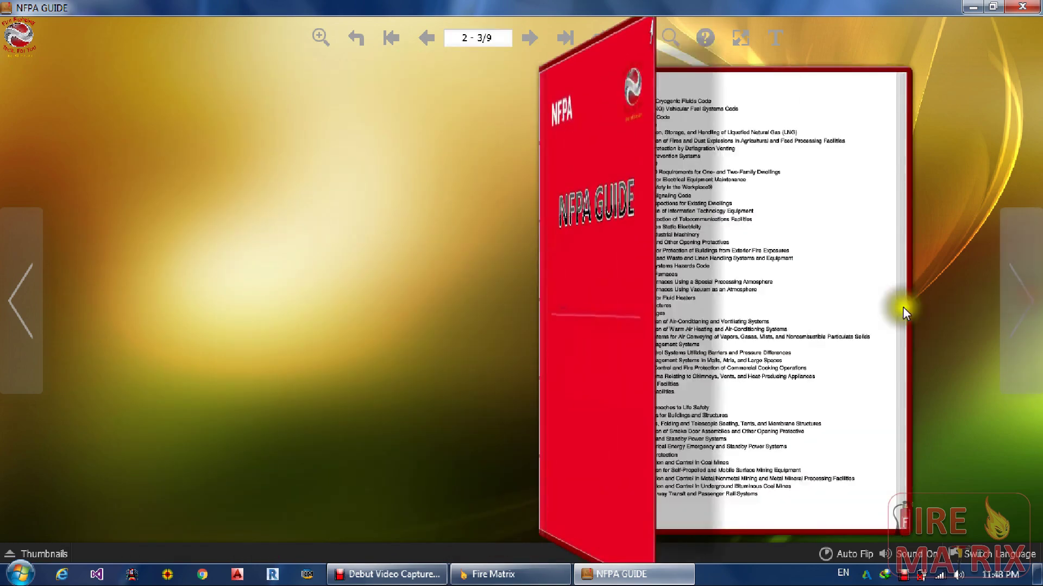
{"action": "double_click", "coordinate": [714, 230]}
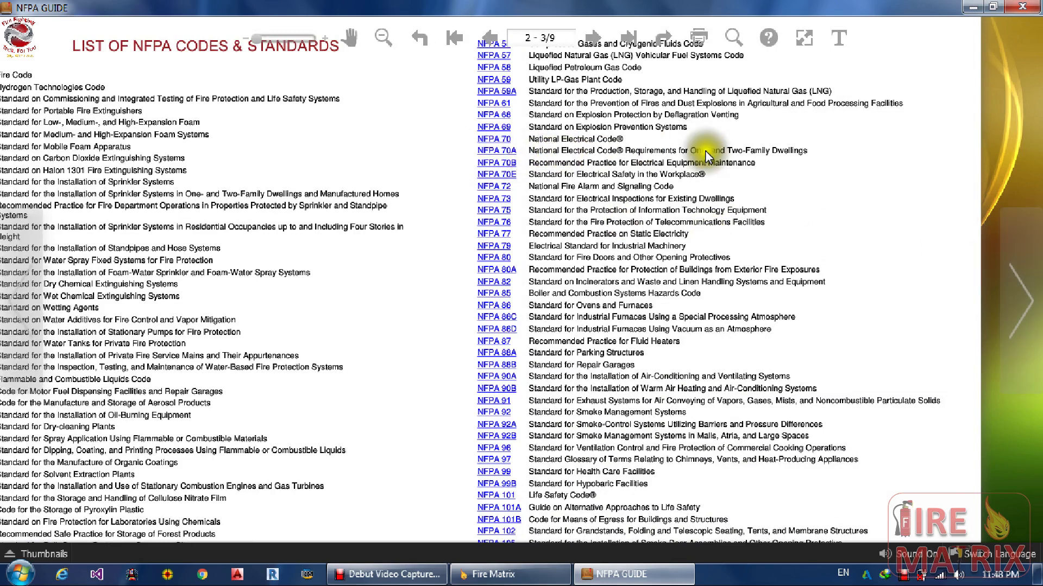
{"action": "left_click", "coordinate": [1003, 265]}
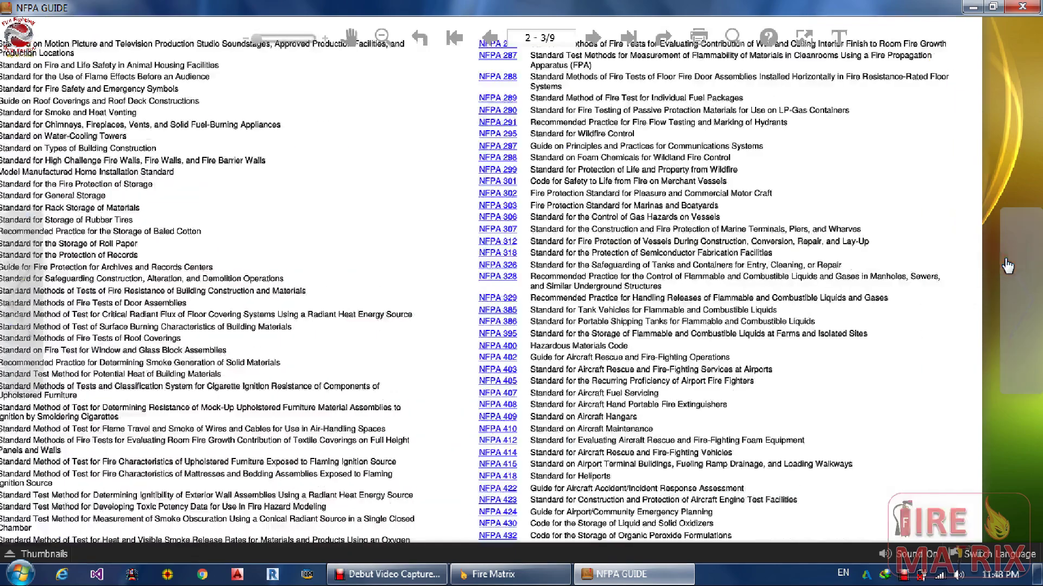
{"action": "left_click", "coordinate": [799, 197]}
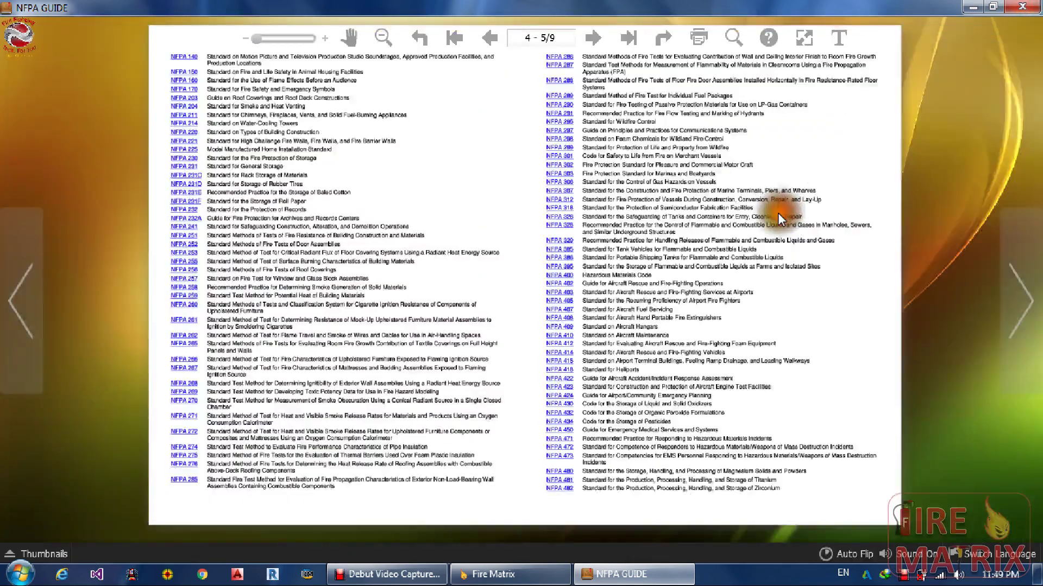
{"action": "left_click", "coordinate": [1032, 7]}
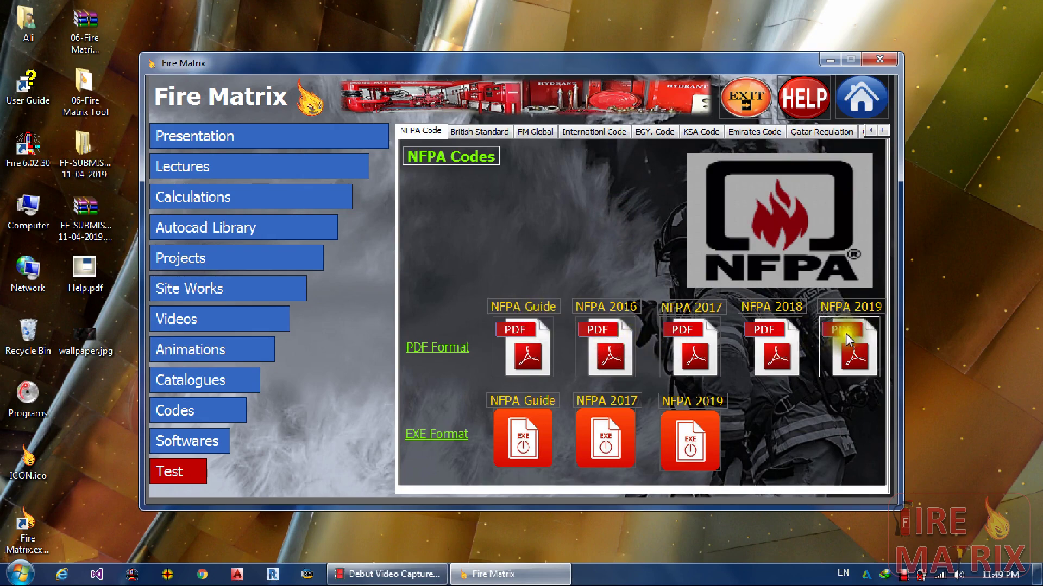
Step: View the British Standard, International Fire Code, Egyptian Fire Code and Qatar Fire Regulation pages
{"action": "left_click", "coordinate": [497, 132]}
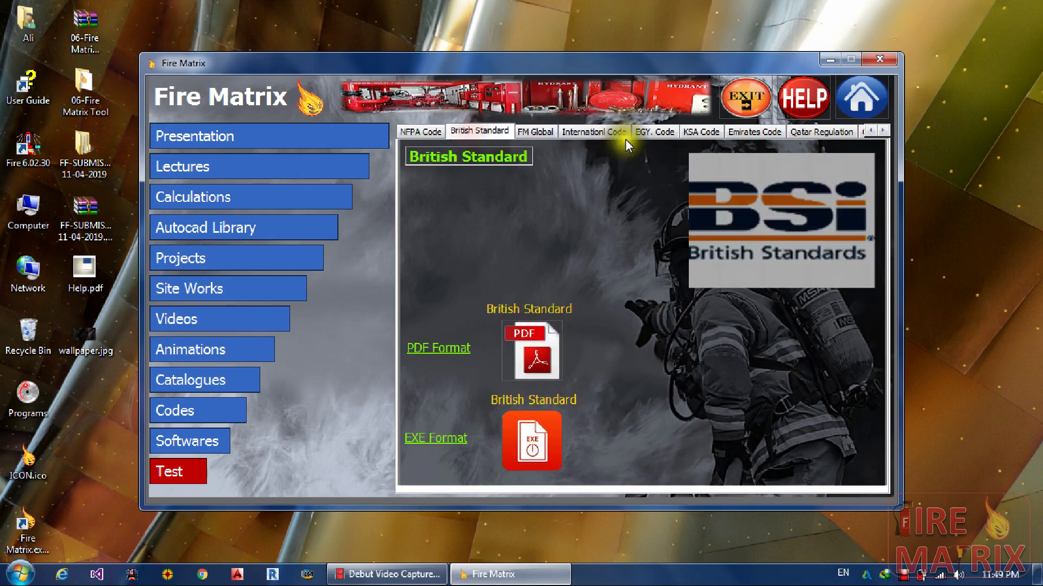
{"action": "left_click", "coordinate": [626, 133]}
{"action": "left_click", "coordinate": [651, 132]}
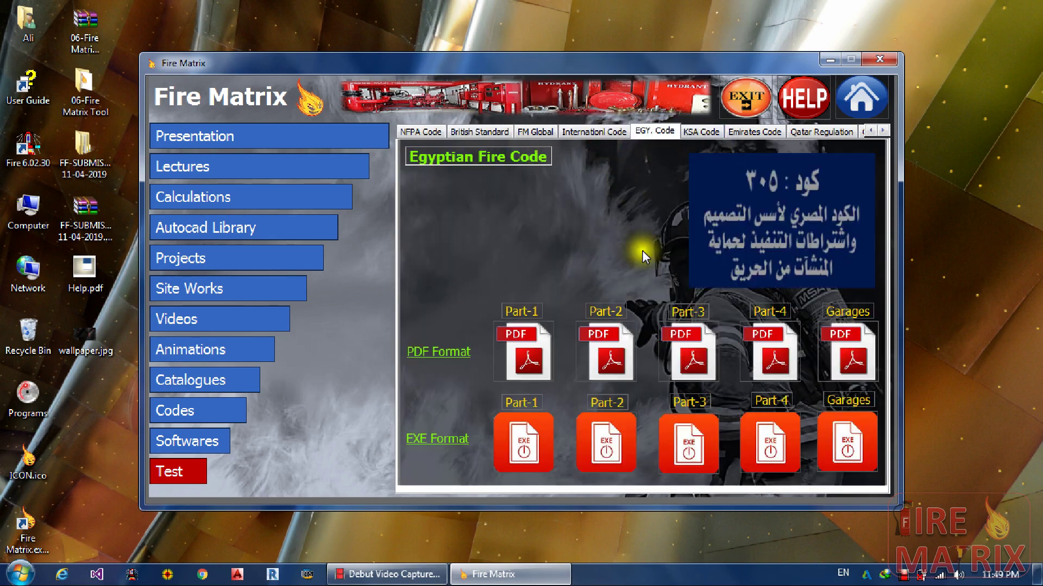
{"action": "left_click", "coordinate": [815, 131]}
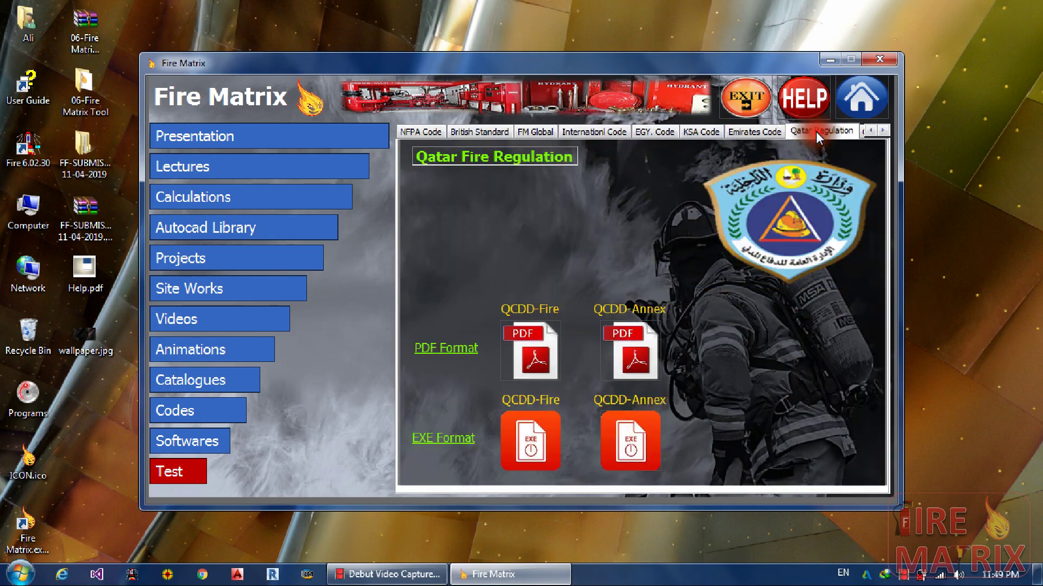
Step: Bring the remaining code categories into reach and view Gulf Cooperation, Kuwait Code, Handbooks-1 and Handbooks-2
{"action": "left_click", "coordinate": [882, 131]}
{"action": "left_click", "coordinate": [882, 131]}
{"action": "left_click", "coordinate": [882, 131]}
{"action": "left_click", "coordinate": [882, 130]}
{"action": "left_click", "coordinate": [666, 130]}
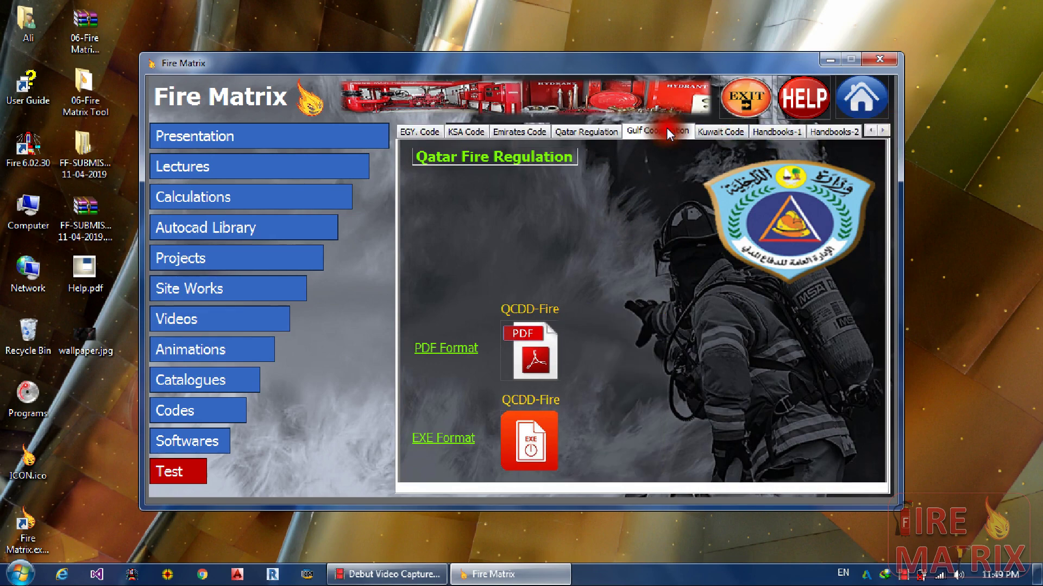
{"action": "left_click", "coordinate": [728, 131]}
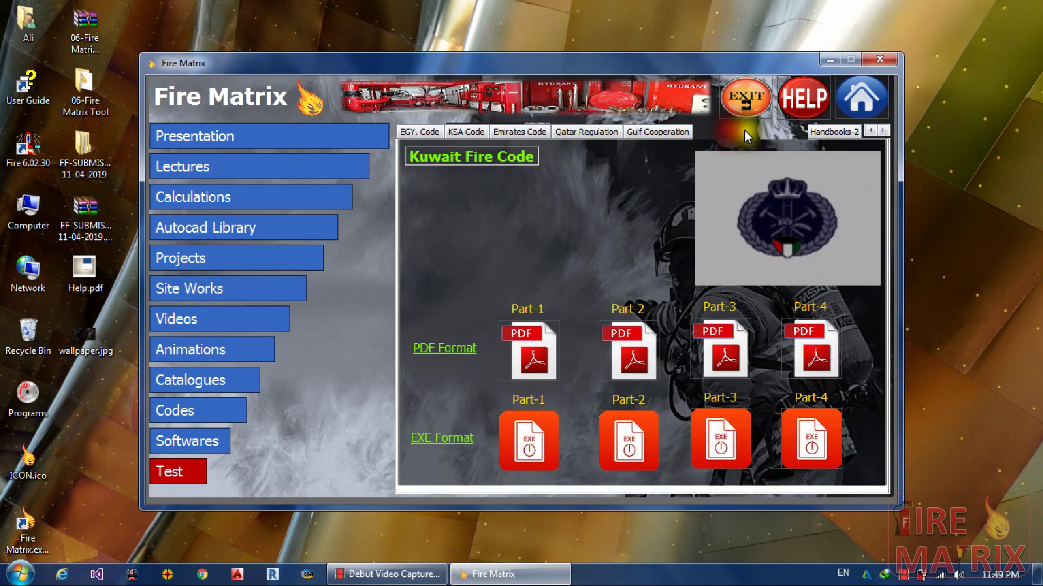
{"action": "left_click", "coordinate": [776, 131]}
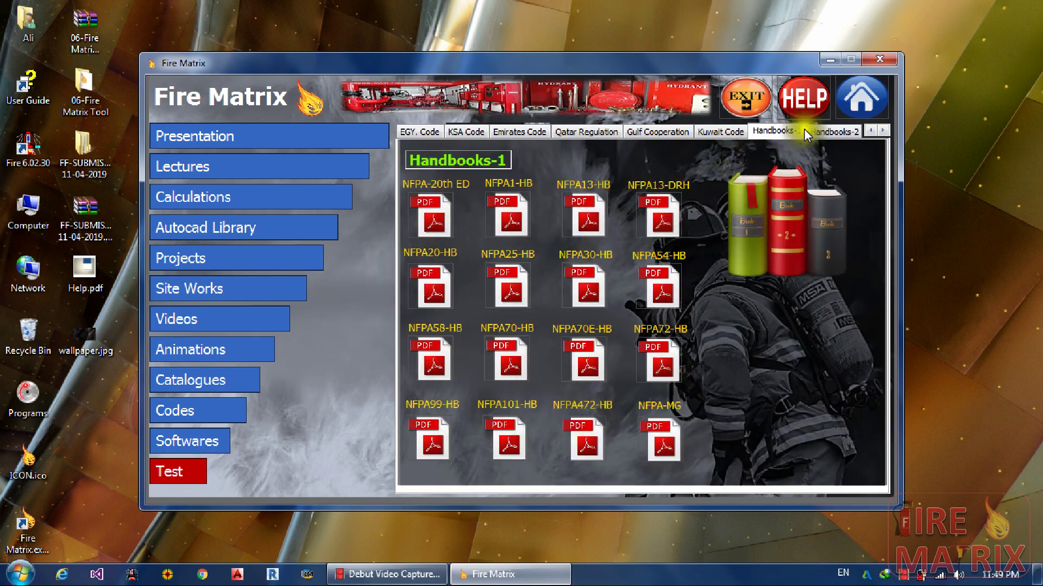
{"action": "left_click", "coordinate": [834, 131]}
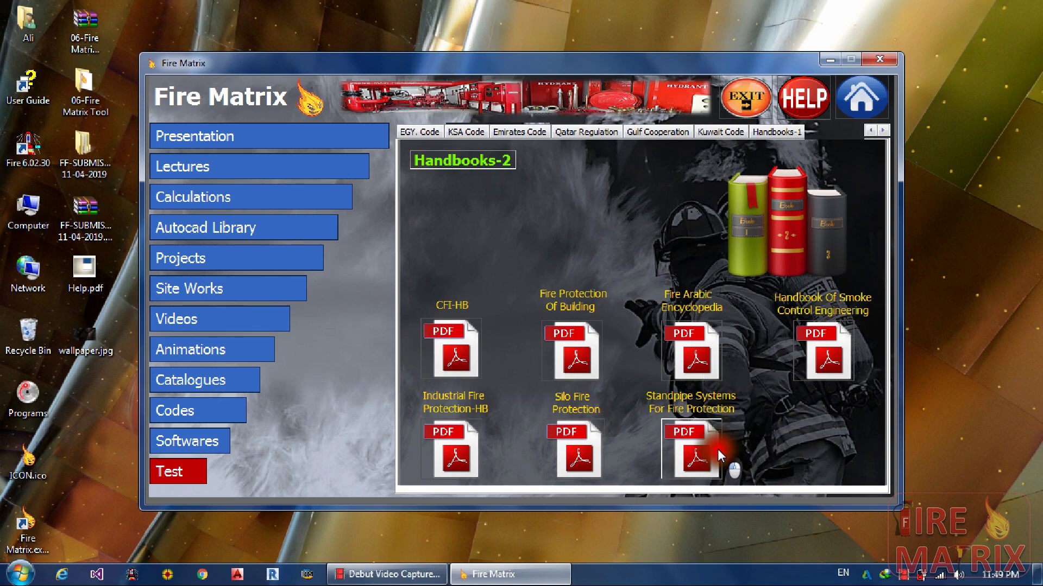
Step: Open the Standpipe Systems For Fire Protection handbook, look through its pages up to page 8, and close it
{"action": "left_click", "coordinate": [701, 451]}
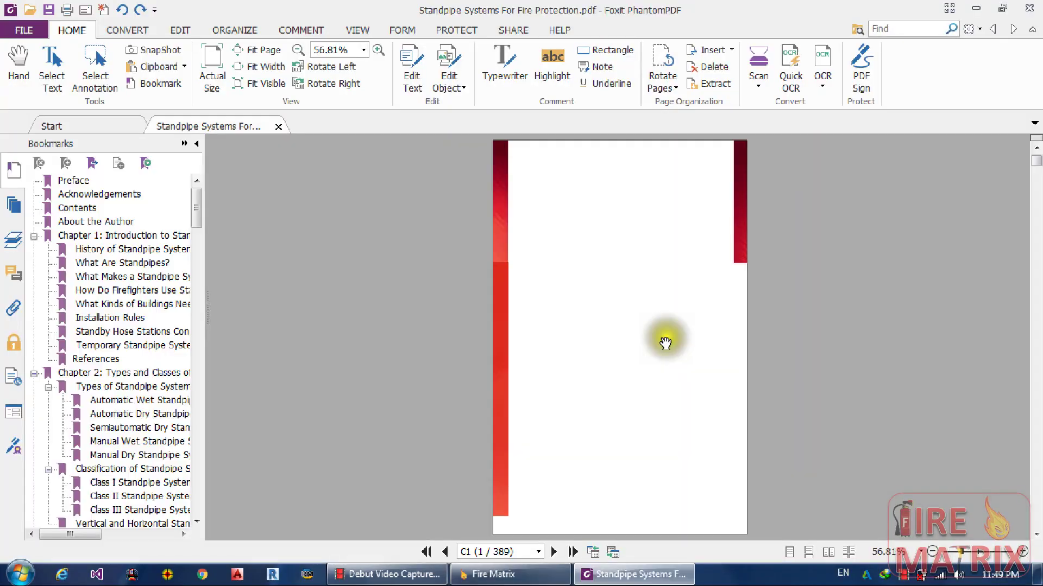
{"action": "scroll", "coordinate": [809, 429], "scroll_direction": "down", "scroll_amount": 9}
{"action": "scroll", "coordinate": [809, 433], "scroll_direction": "down", "scroll_amount": 8}
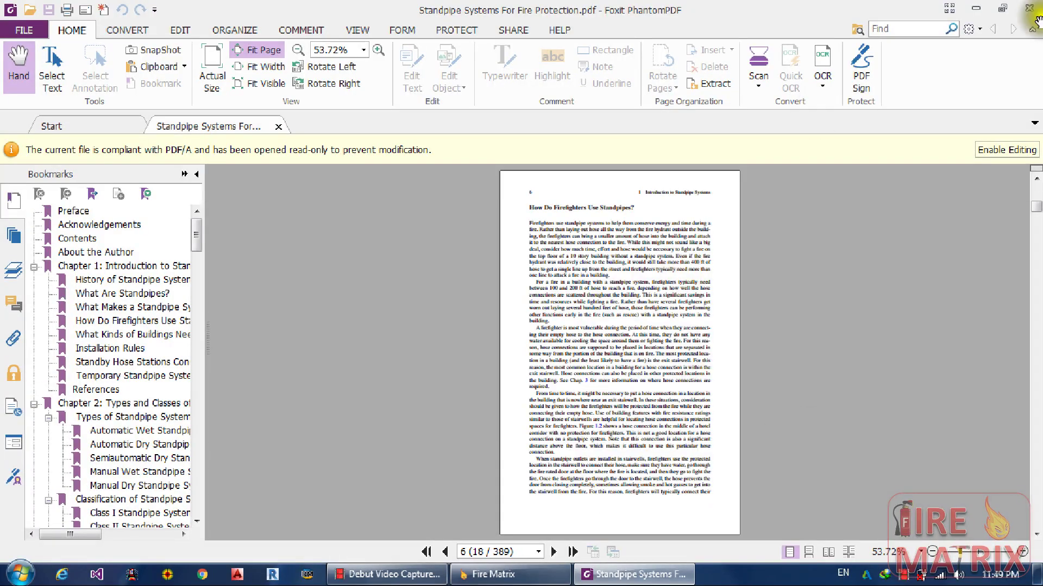
{"action": "scroll", "coordinate": [687, 530], "scroll_direction": "down", "scroll_amount": 2}
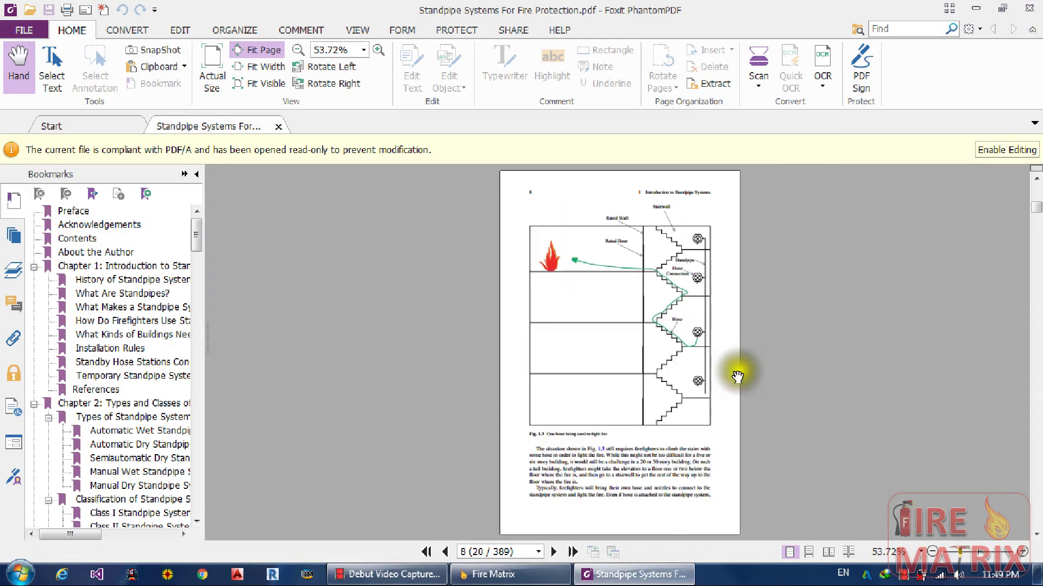
{"action": "left_click", "coordinate": [1029, 8]}
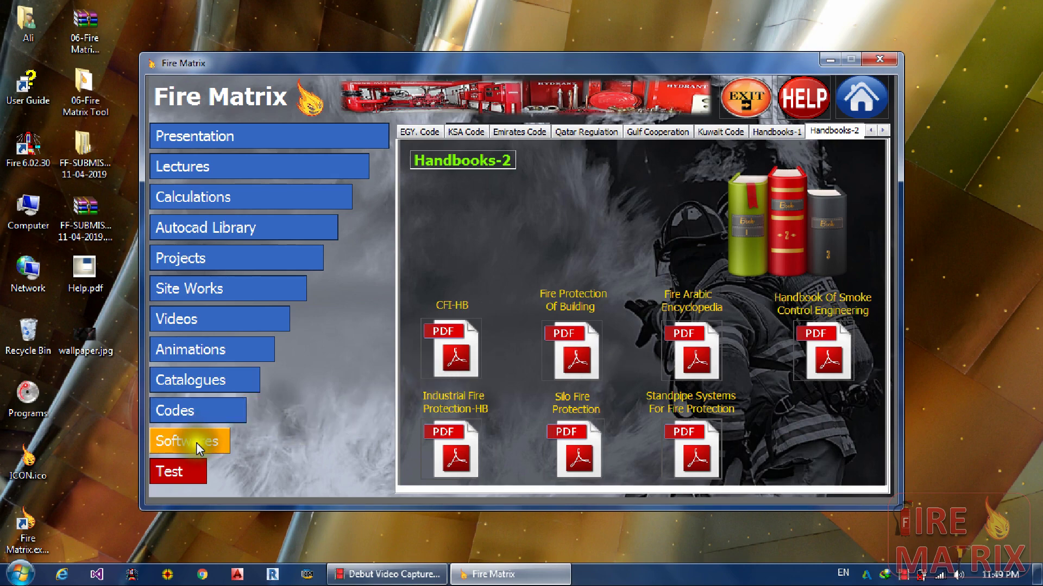
Step: Show the Softwares section, open the Fire Matrix Cad Tool archive to view its contents, and close the archive
{"action": "left_click", "coordinate": [419, 133]}
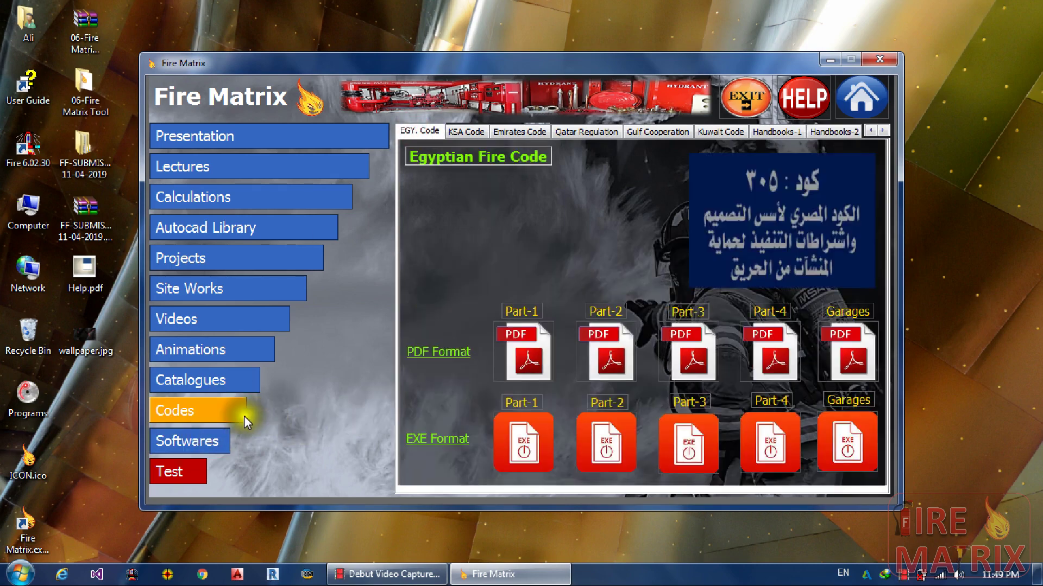
{"action": "left_click", "coordinate": [223, 440]}
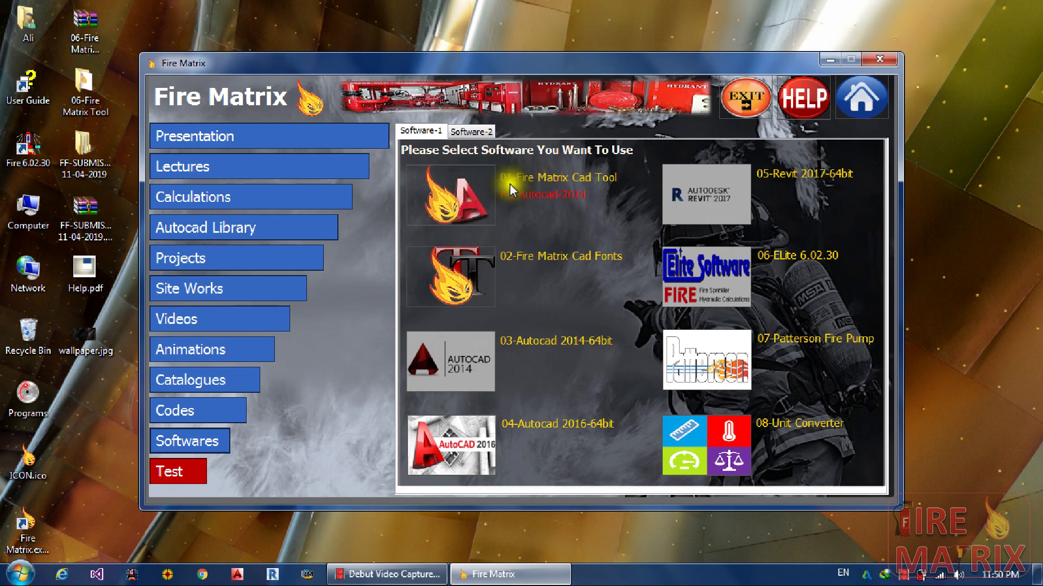
{"action": "left_click", "coordinate": [598, 185]}
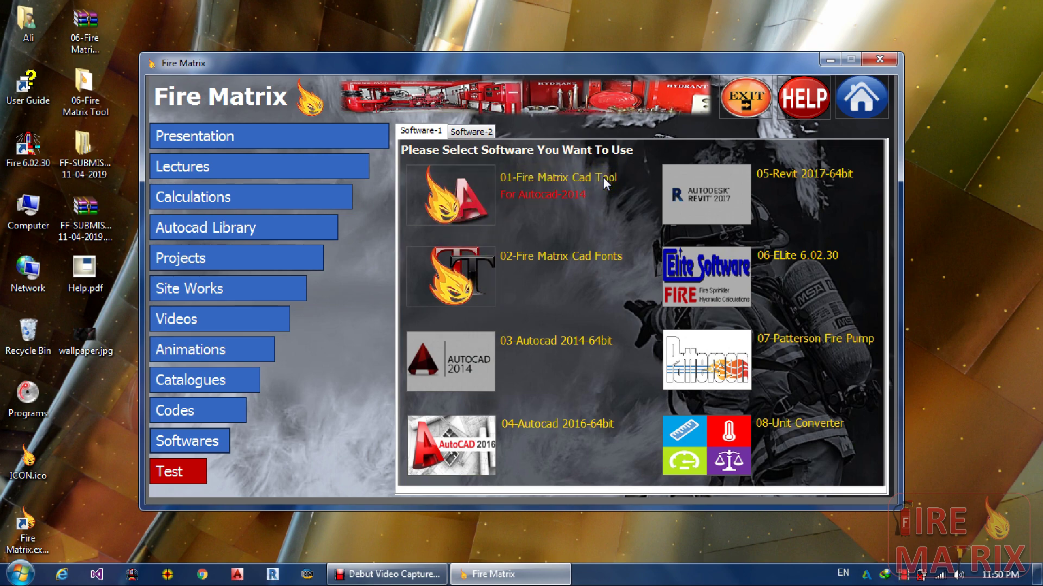
{"action": "left_click", "coordinate": [455, 208]}
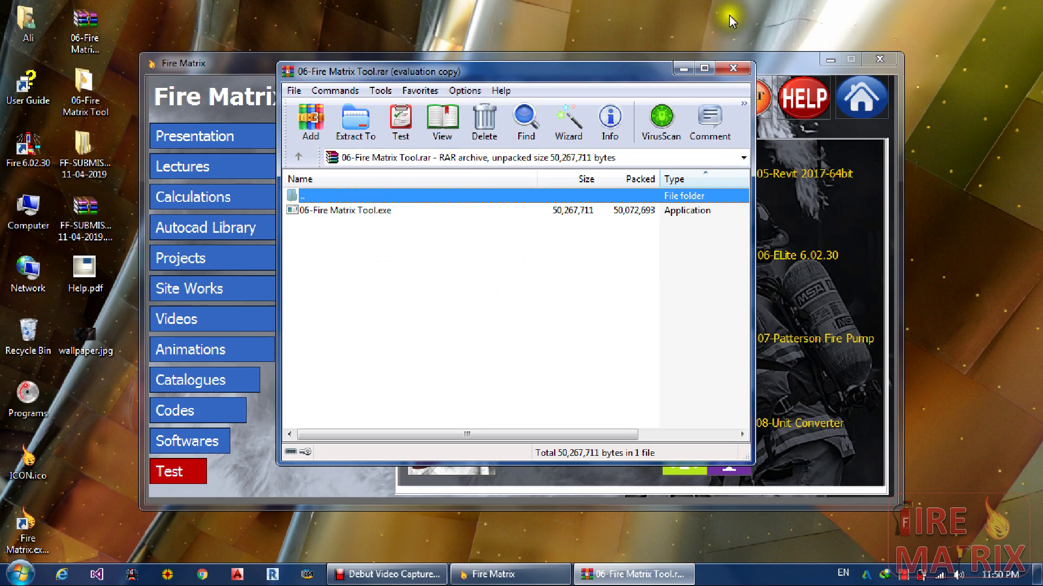
{"action": "left_click", "coordinate": [732, 67]}
Step: Switch to AutoCAD 2014 and display the Fire Matrix tool palettes at the start of the Design Blocks palette
{"action": "left_click", "coordinate": [580, 414]}
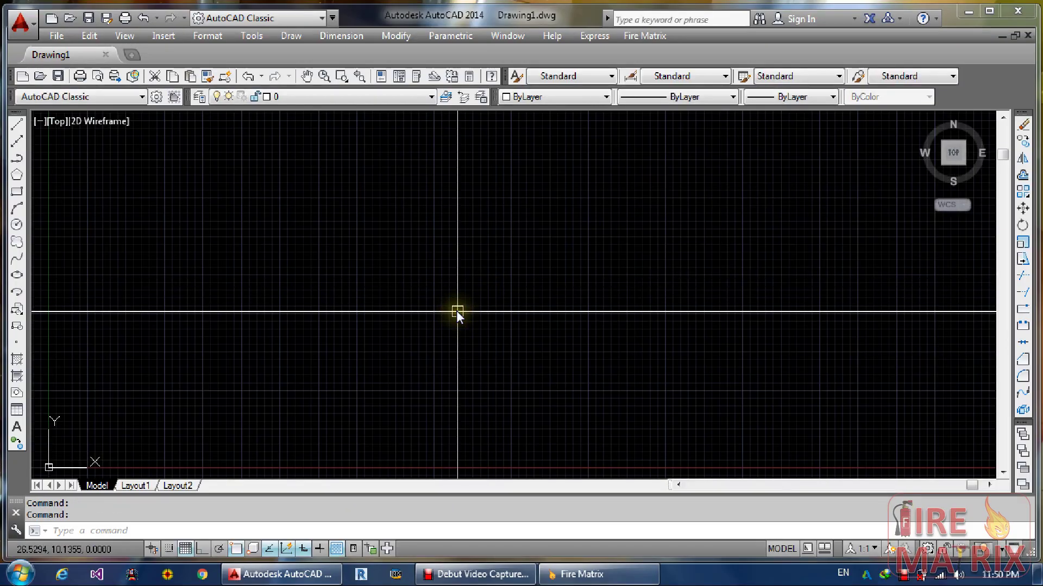
{"action": "left_click", "coordinate": [605, 574]}
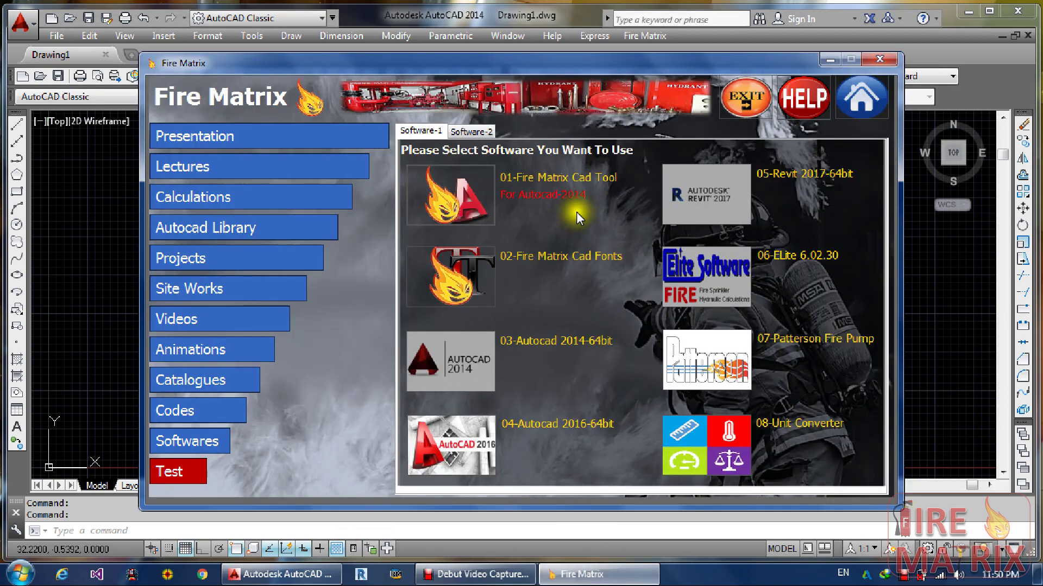
{"action": "left_click", "coordinate": [829, 61]}
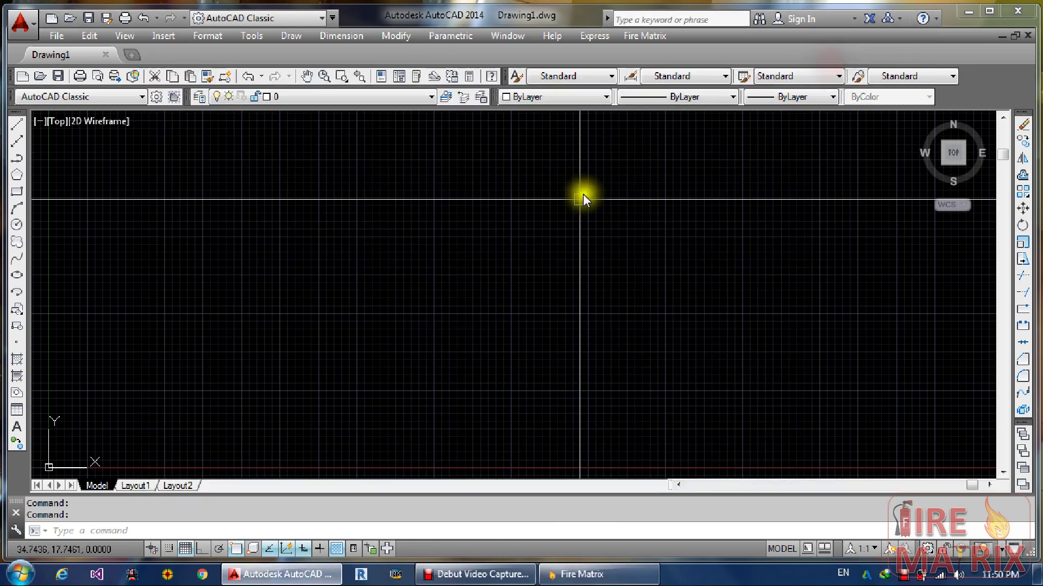
{"action": "left_click", "coordinate": [640, 36]}
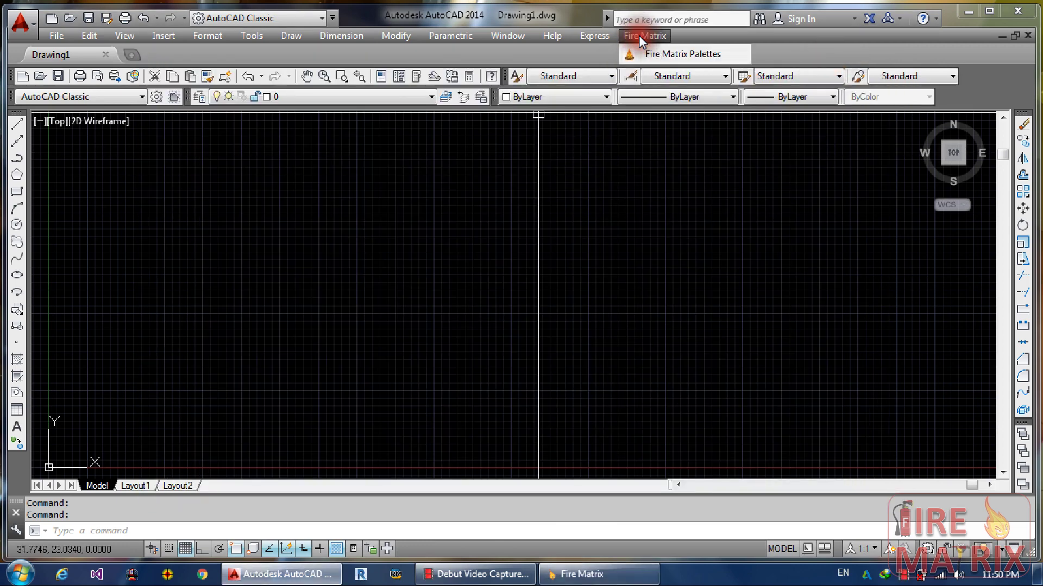
{"action": "left_click", "coordinate": [678, 55]}
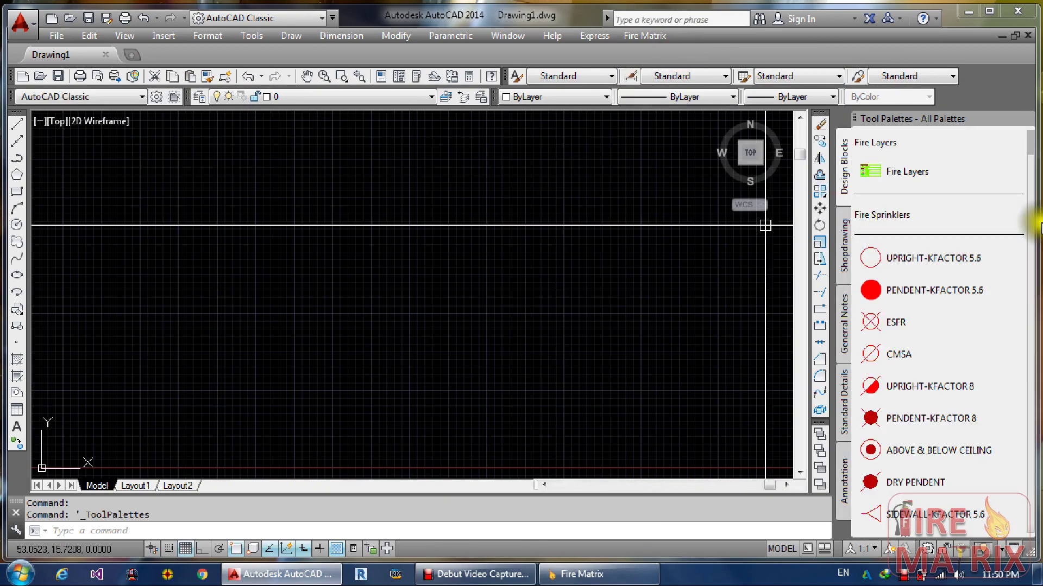
{"action": "mouse_move", "coordinate": [1029, 148]}
{"action": "left_mouse_down"}
{"action": "mouse_move", "coordinate": [1028, 196]}
{"action": "mouse_move", "coordinate": [1032, 145]}
{"action": "left_mouse_up"}
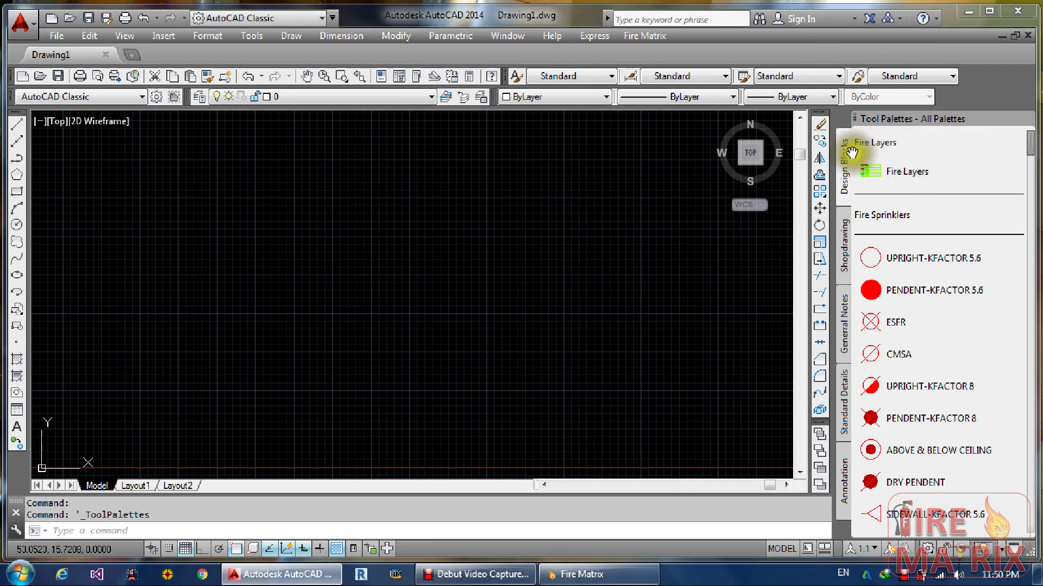
Step: View the Shopdrawing, General Notes, Standard Details and Annotation palettes one after another
{"action": "left_click", "coordinate": [844, 242]}
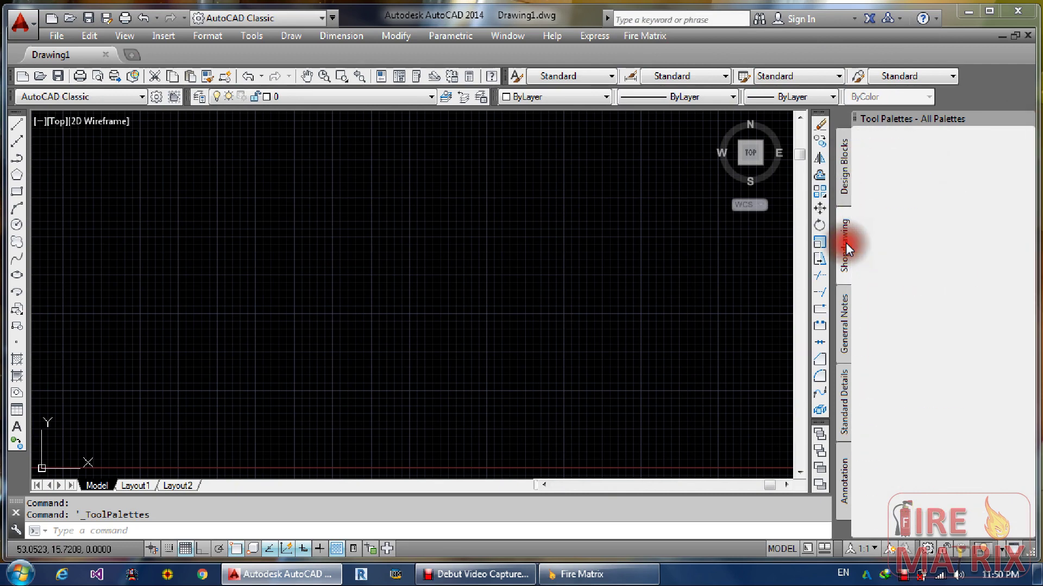
{"action": "left_click", "coordinate": [841, 322]}
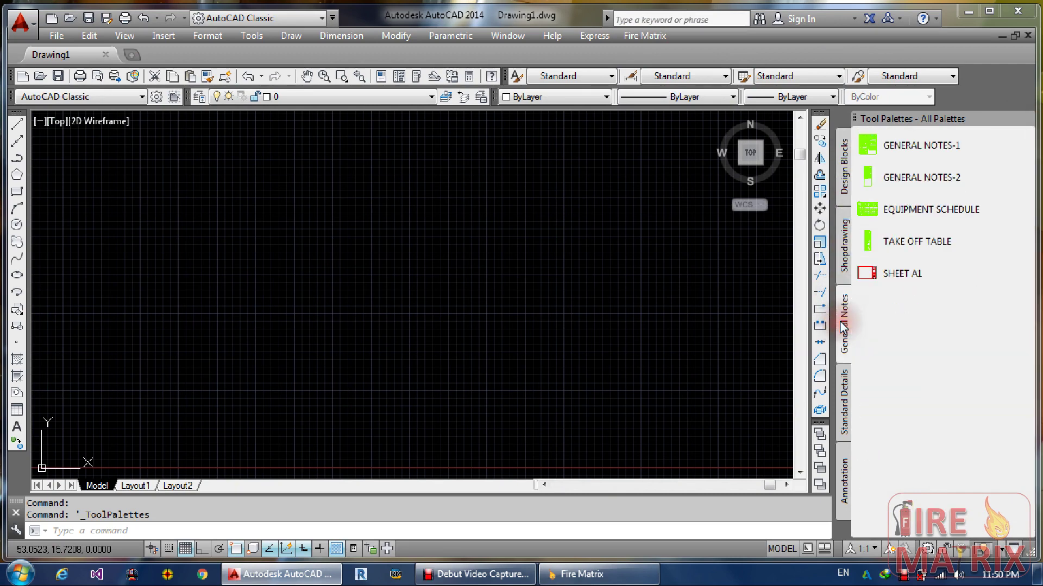
{"action": "left_click", "coordinate": [845, 387]}
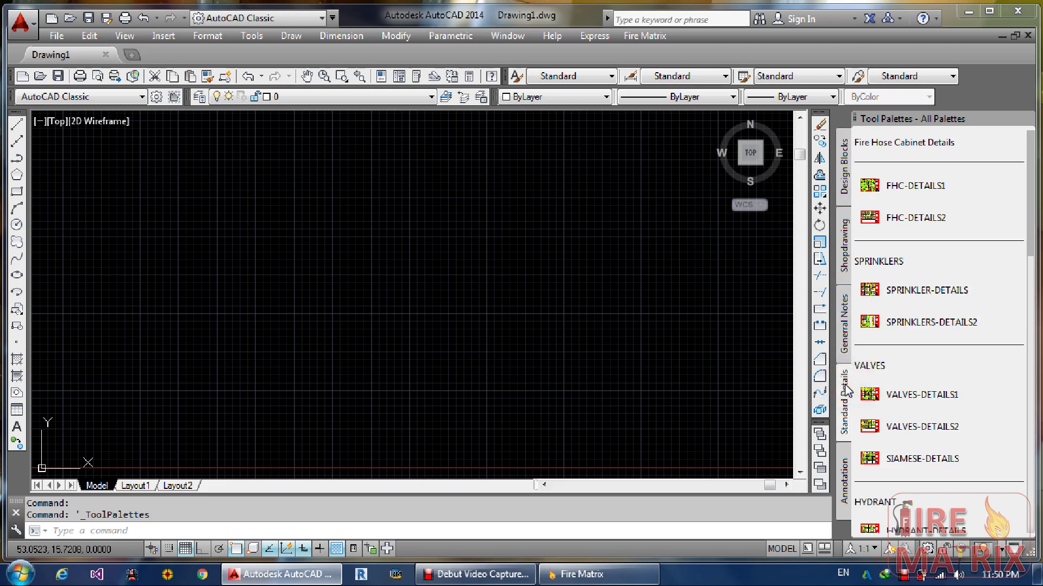
{"action": "left_click", "coordinate": [843, 459]}
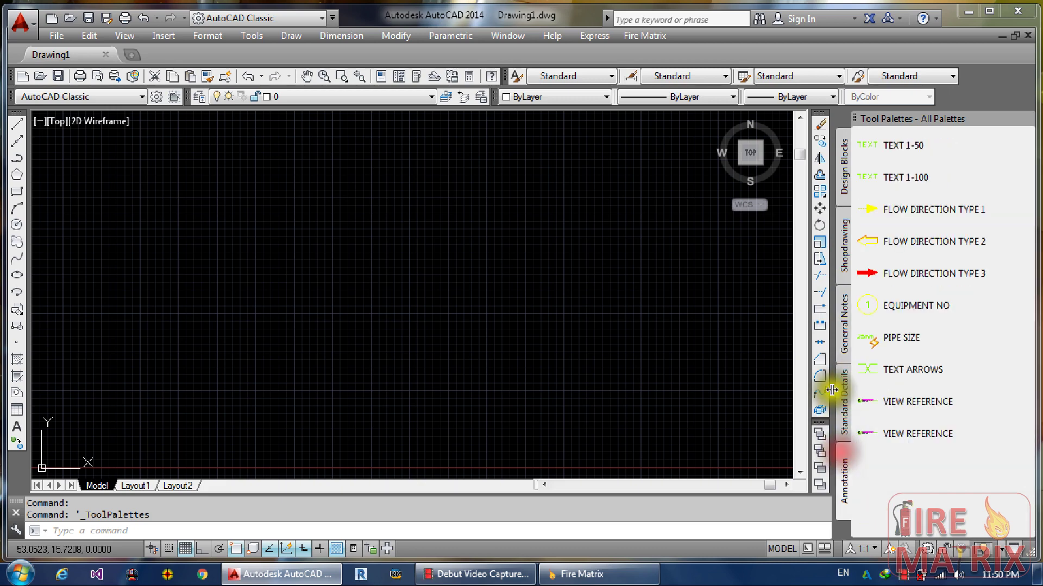
Step: Insert a PENDENT-KFACTOR 5.6 sprinkler block from the Design Blocks palette into the empty drawing
{"action": "left_click", "coordinate": [844, 152]}
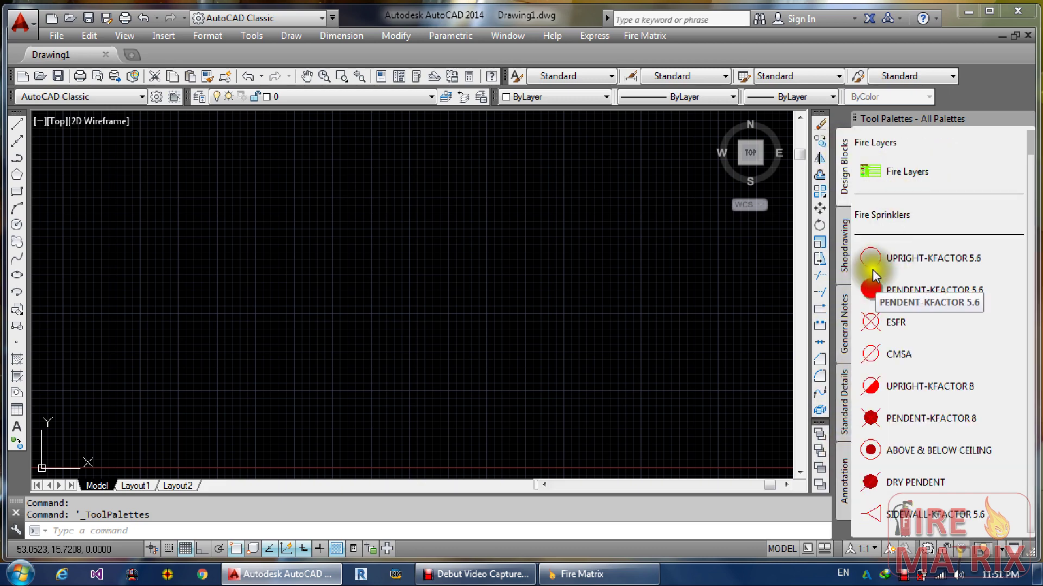
{"action": "left_click_drag", "start_coordinate": [871, 290], "coordinate": [343, 264]}
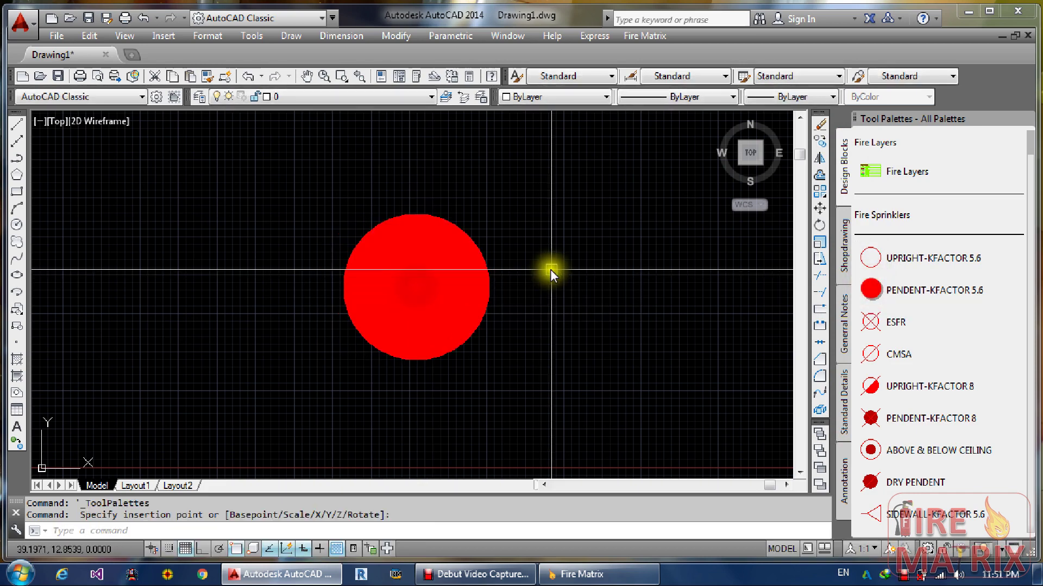
{"action": "middle_click", "coordinate": [505, 315]}
{"action": "middle_click", "coordinate": [505, 315]}
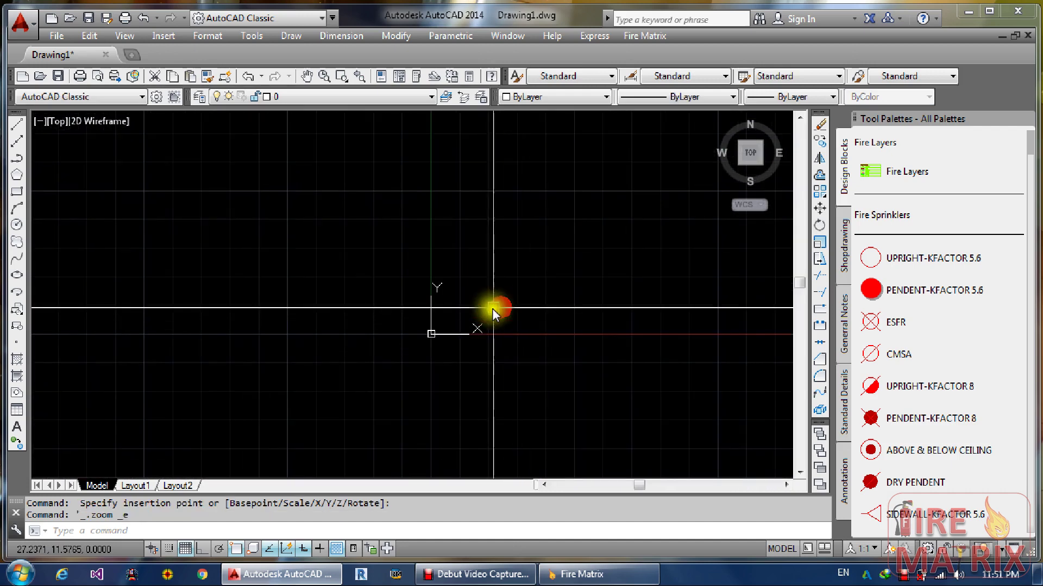
{"action": "scroll", "coordinate": [505, 320], "scroll_direction": "up", "scroll_amount": 5}
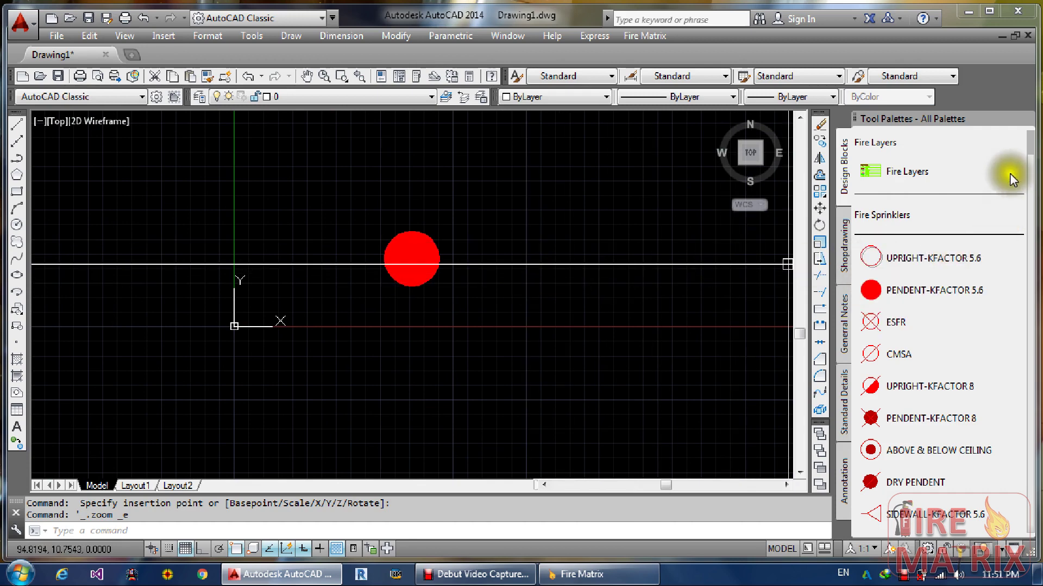
Step: Insert the Fire Layers block into the drawing and check the layer list for the fire fighting layers
{"action": "left_click", "coordinate": [902, 173]}
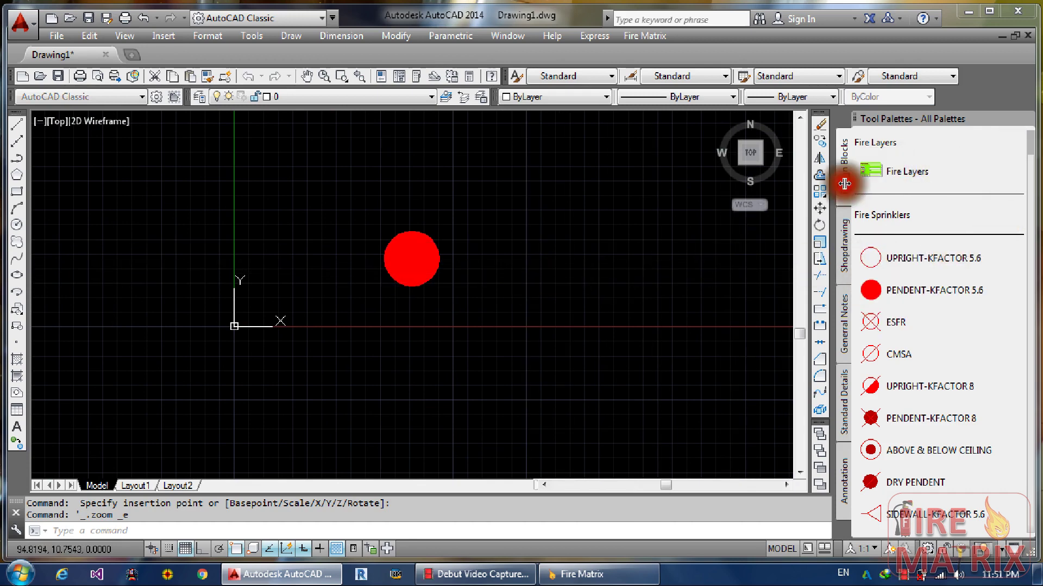
{"action": "left_click", "coordinate": [572, 175]}
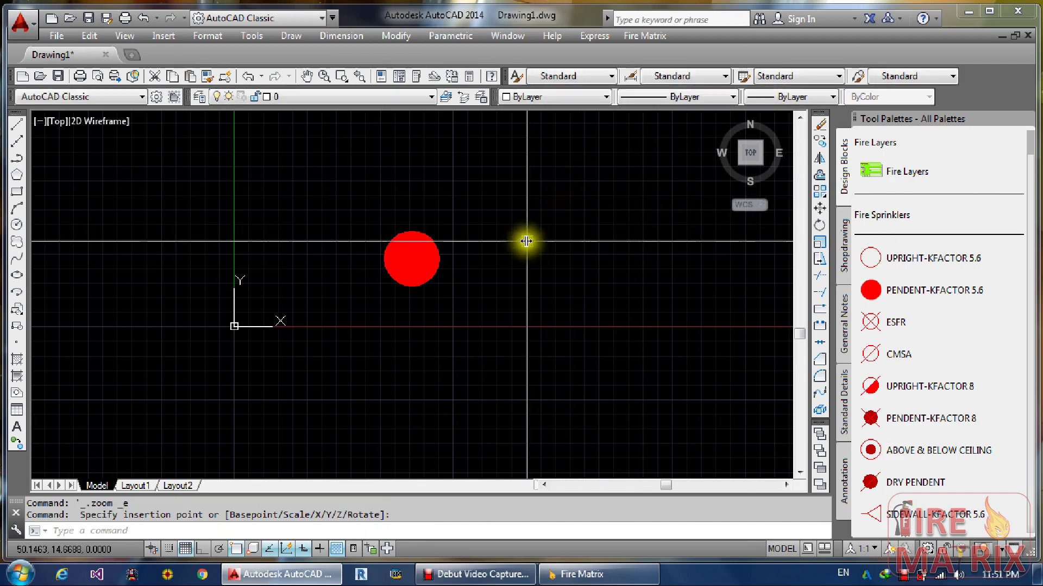
{"action": "left_click", "coordinate": [375, 98]}
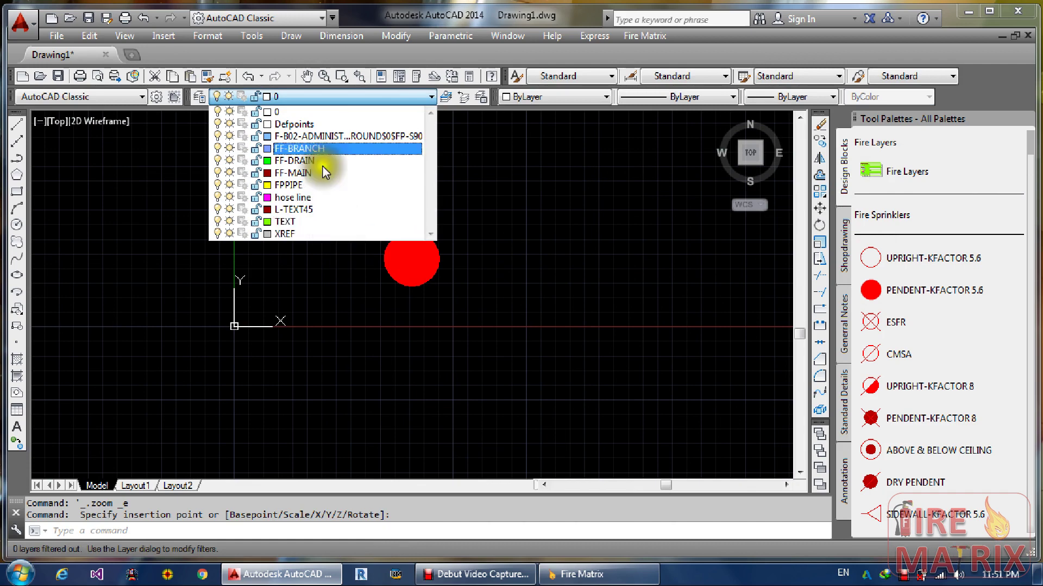
{"action": "left_click", "coordinate": [324, 149]}
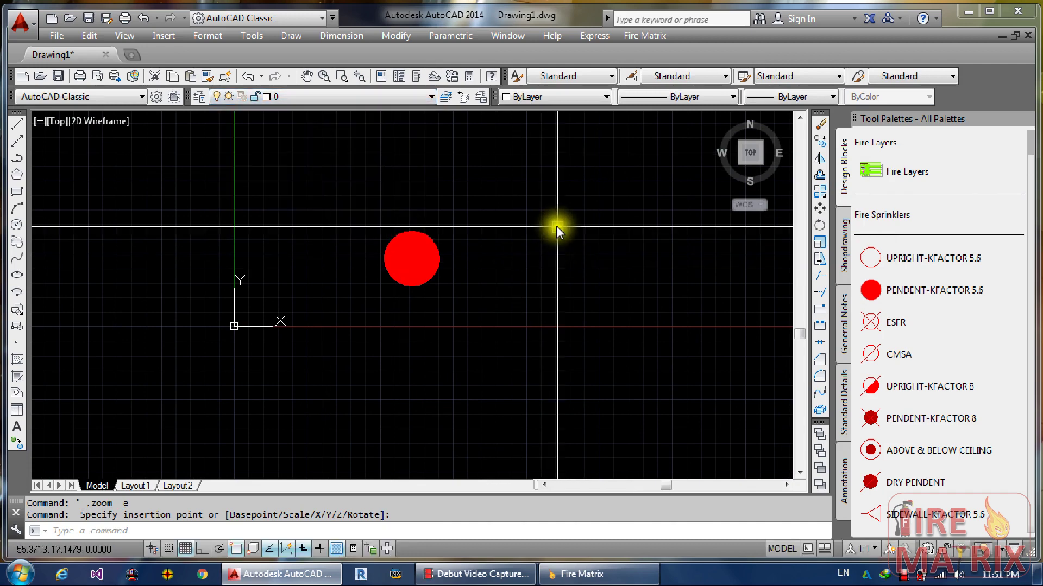
Step: Look through the Design Blocks palette from start to end and examine the inserted Fire Layers legend table in the drawing
{"action": "left_click_drag", "start_coordinate": [1026, 151], "coordinate": [1028, 516]}
{"action": "left_click_drag", "start_coordinate": [1034, 371], "coordinate": [1010, 145]}
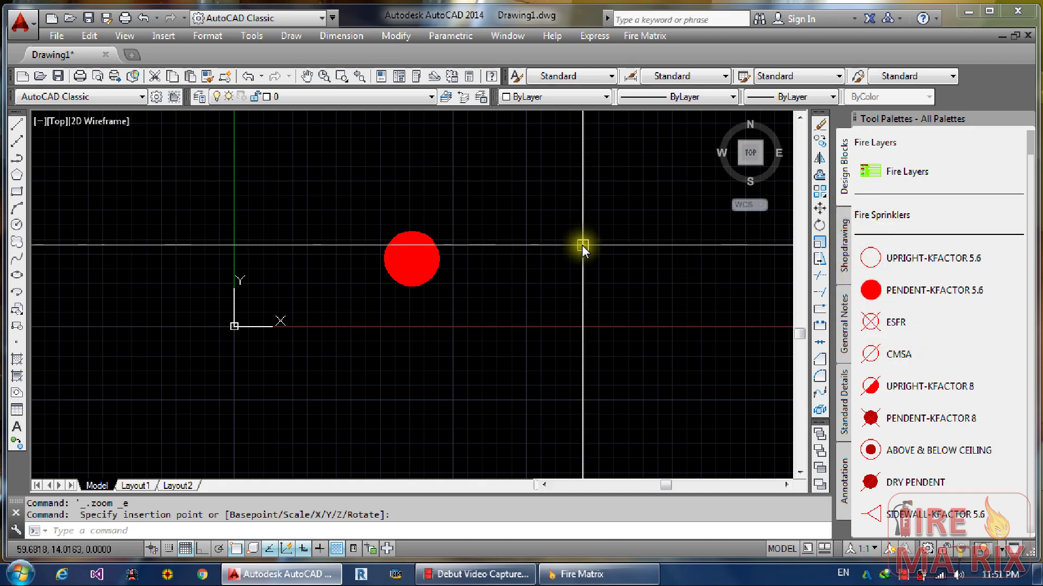
{"action": "middle_click", "coordinate": [432, 281]}
{"action": "middle_click", "coordinate": [432, 282]}
{"action": "scroll", "coordinate": [587, 298], "scroll_direction": "down", "scroll_amount": 5}
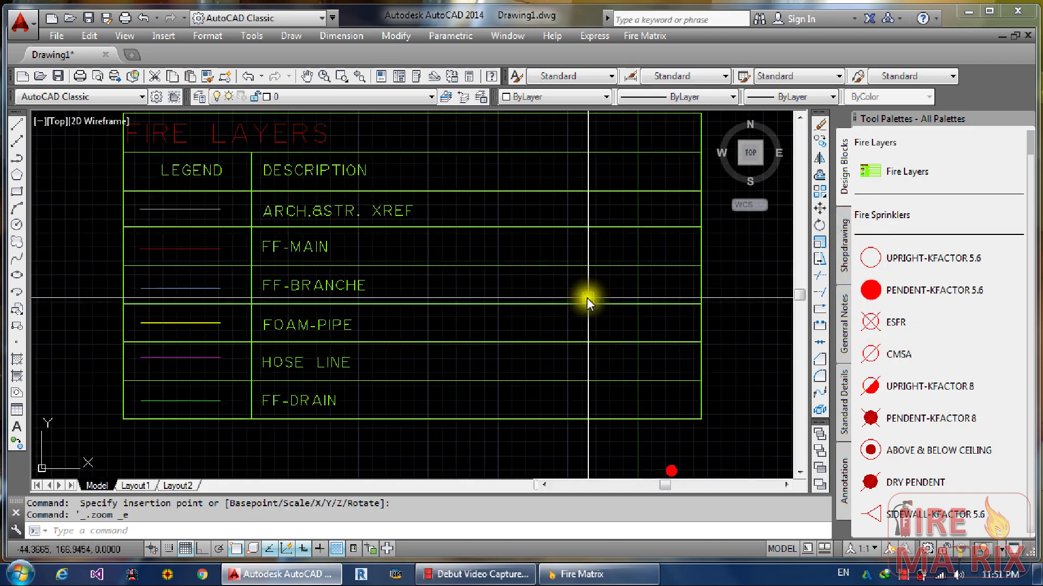
{"action": "middle_click_drag", "start_coordinate": [634, 279], "coordinate": [577, 277]}
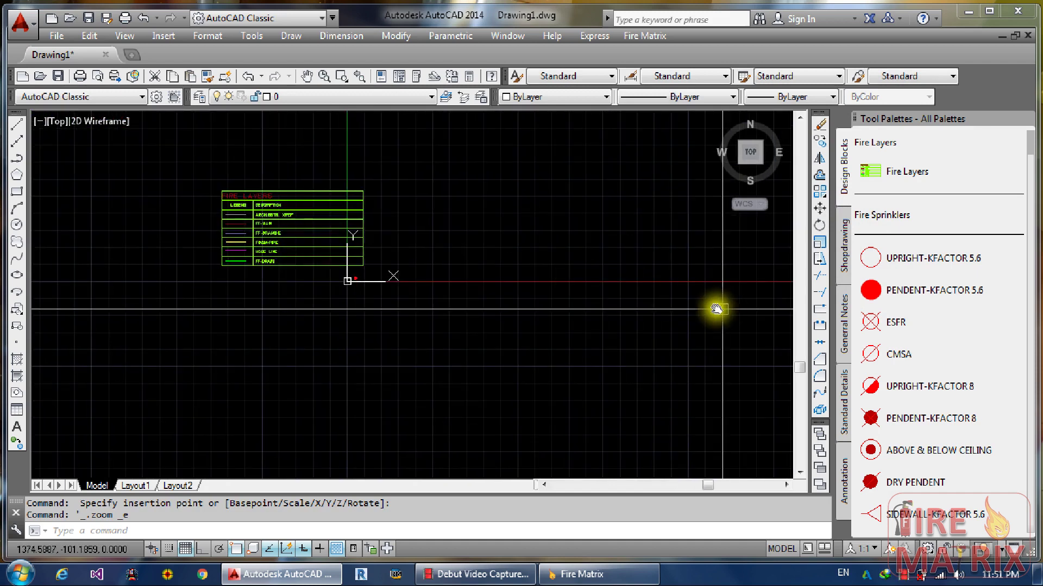
Step: Insert the 250gpm electric fire pump block from the Shopdrawing palette in the empty area beside the Fire Layers table
{"action": "left_click", "coordinate": [842, 235]}
{"action": "scroll", "coordinate": [926, 255], "scroll_direction": "down", "scroll_amount": 8}
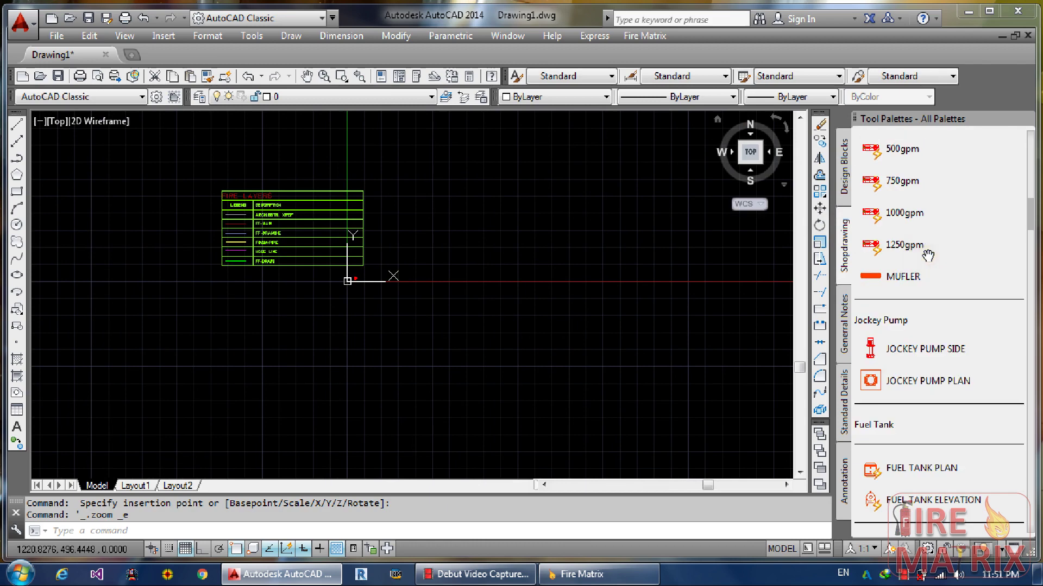
{"action": "scroll", "coordinate": [923, 254], "scroll_direction": "up", "scroll_amount": 3}
{"action": "left_click", "coordinate": [868, 203]}
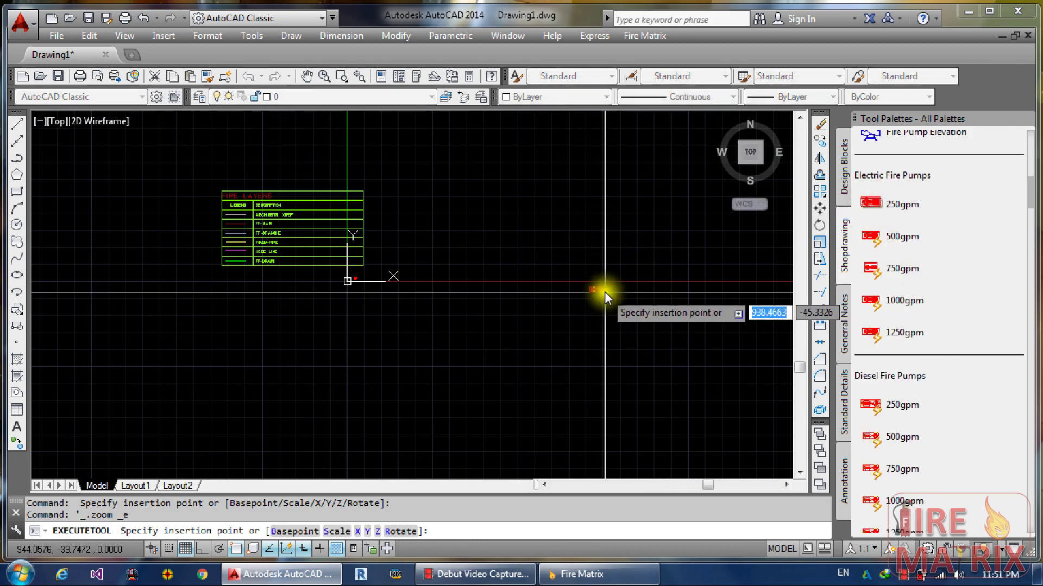
{"action": "scroll", "coordinate": [610, 288], "scroll_direction": "up", "scroll_amount": 5}
{"action": "scroll", "coordinate": [615, 288], "scroll_direction": "down", "scroll_amount": 3}
{"action": "left_click", "coordinate": [581, 261]}
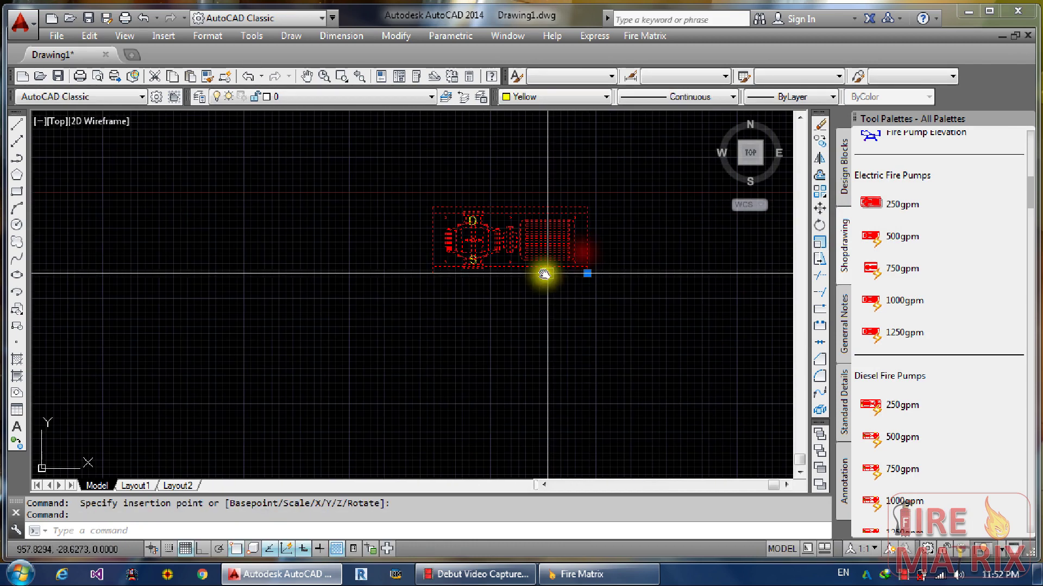
{"action": "key", "text": "Escape"}
{"action": "middle_click_drag", "start_coordinate": [605, 256], "coordinate": [595, 273]}
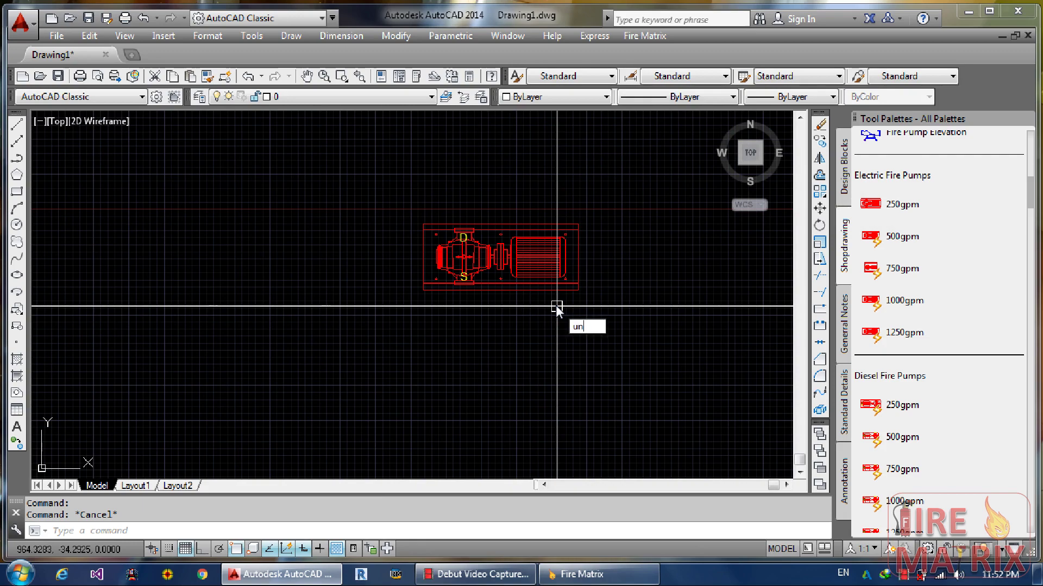
Step: Check the insertion scale in the drawing units settings and close them without changing anything
{"action": "type", "text": "UN"}
{"action": "key", "text": "Return"}
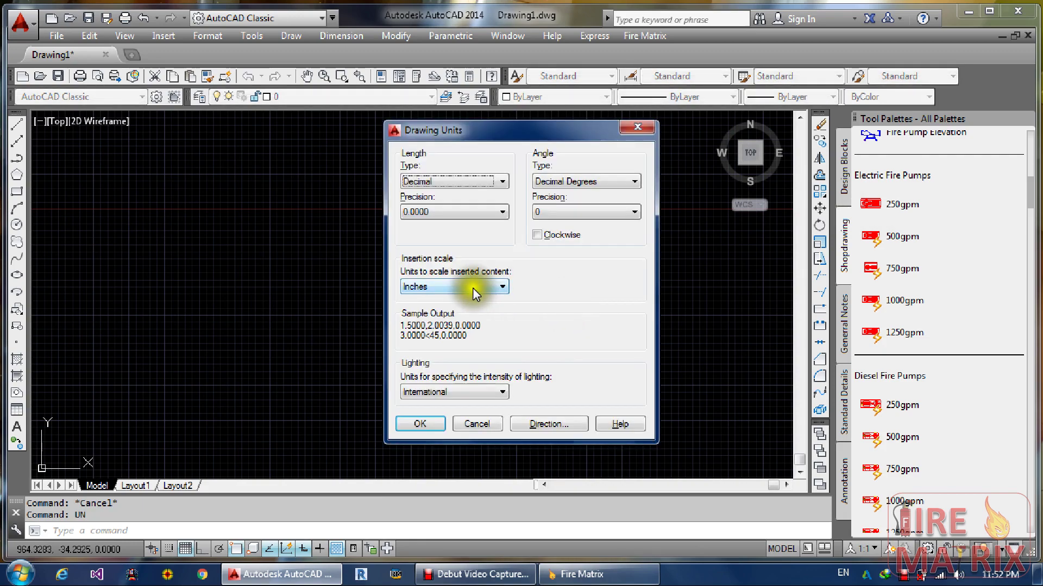
{"action": "left_click", "coordinate": [631, 123]}
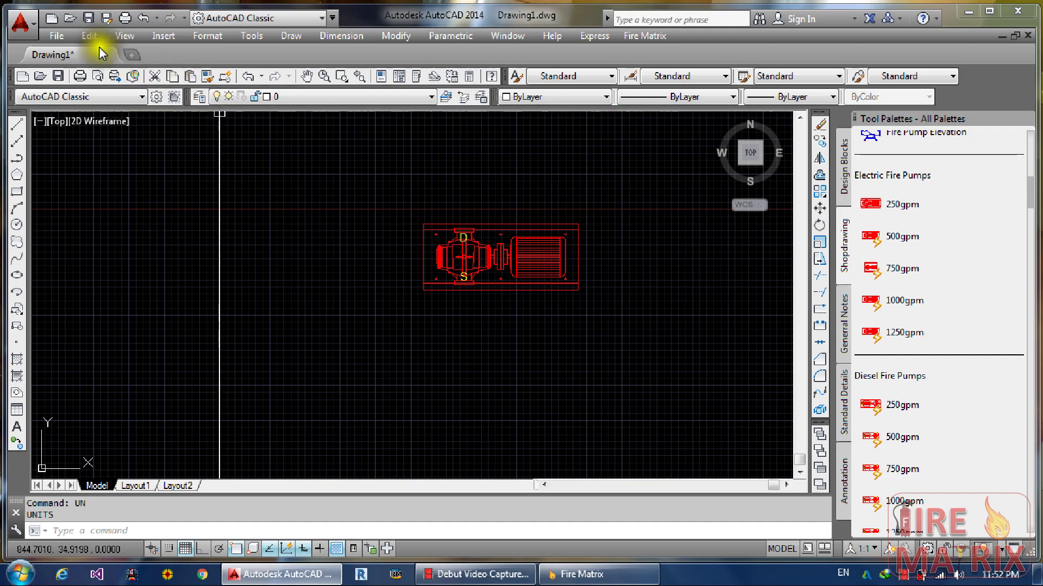
Step: Close AutoCAD without saving Drawing1.dwg and switch back to Fire Matrix
{"action": "left_click", "coordinate": [1017, 10]}
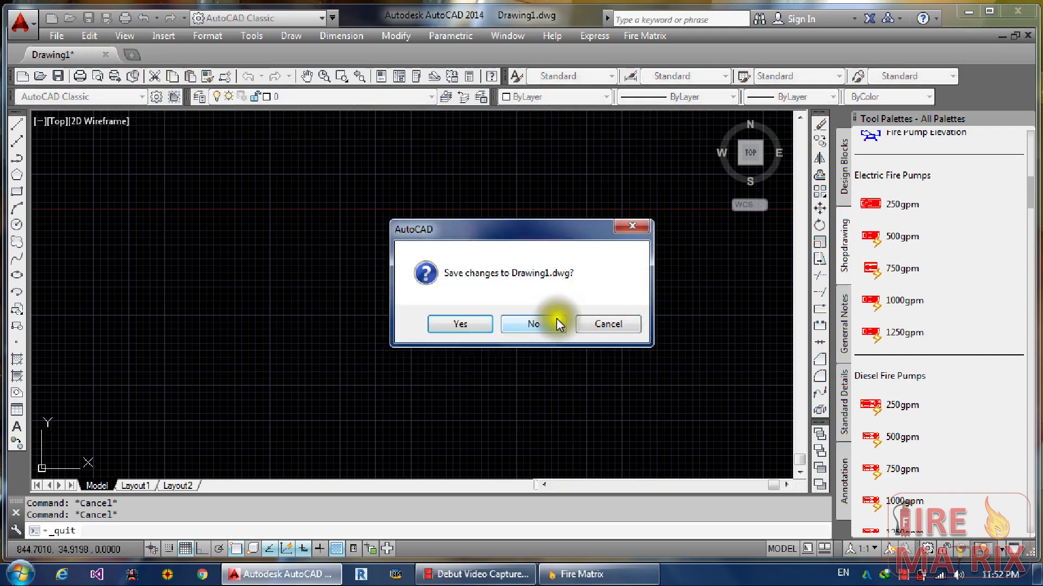
{"action": "left_click", "coordinate": [538, 320]}
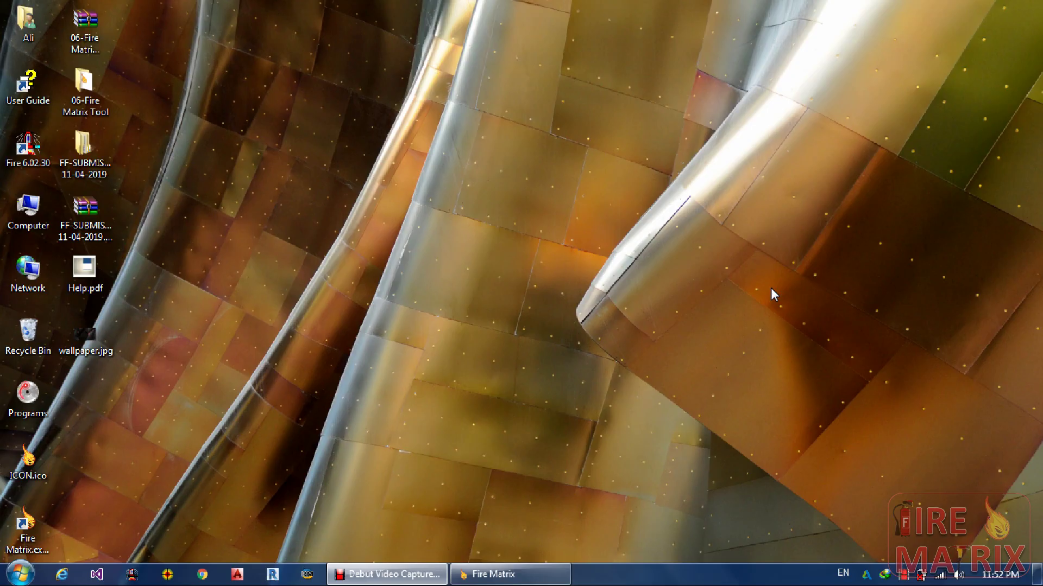
{"action": "left_click", "coordinate": [499, 574]}
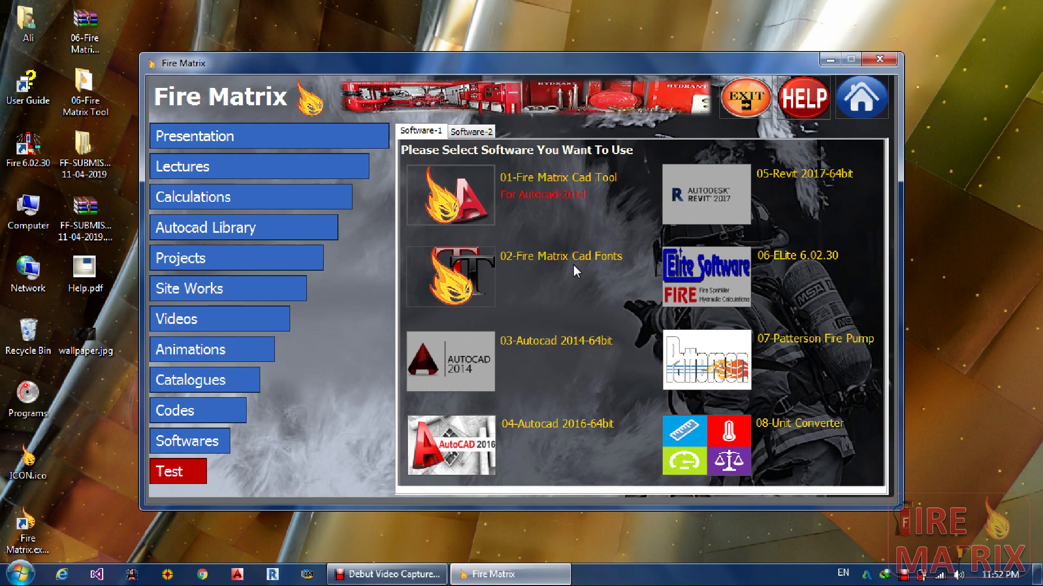
Step: Open the Fire Matrix Cad Fonts installer, examine its destination folder path, and cancel the extraction
{"action": "left_click", "coordinate": [468, 285]}
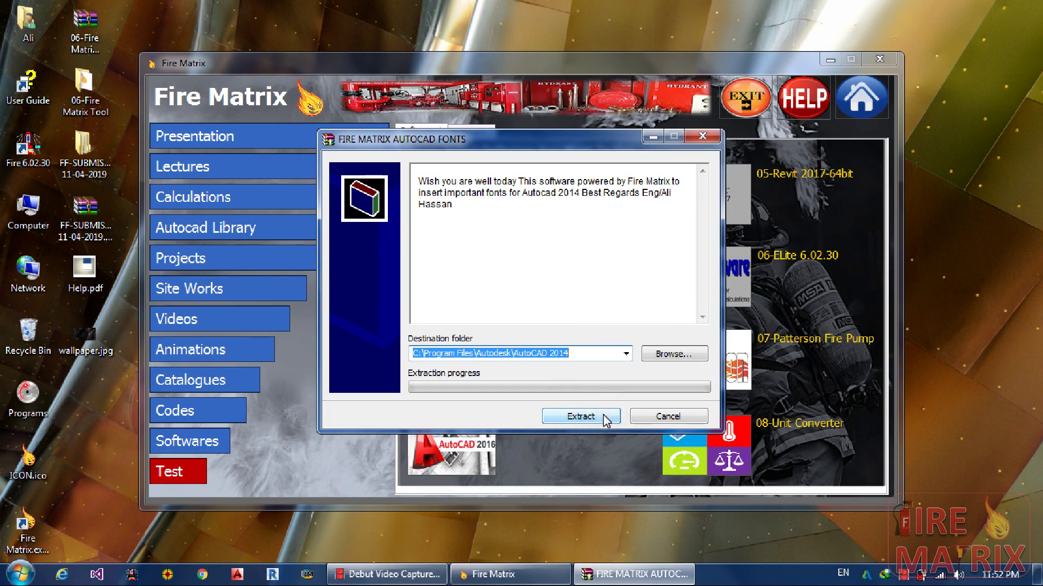
{"action": "left_click", "coordinate": [581, 353]}
{"action": "left_click_drag", "start_coordinate": [581, 353], "coordinate": [391, 350]}
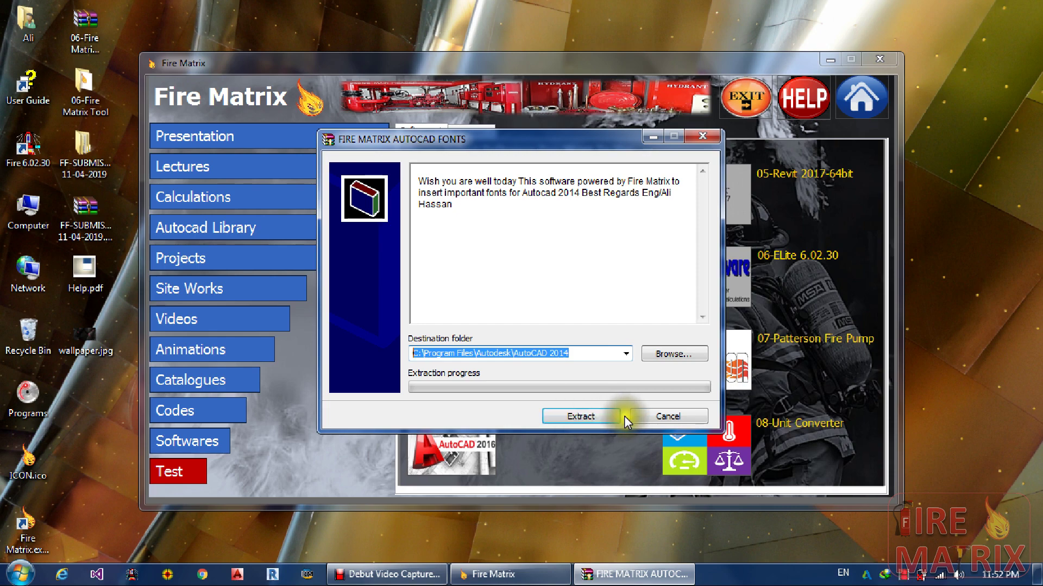
{"action": "left_click_drag", "start_coordinate": [571, 355], "coordinate": [397, 349]}
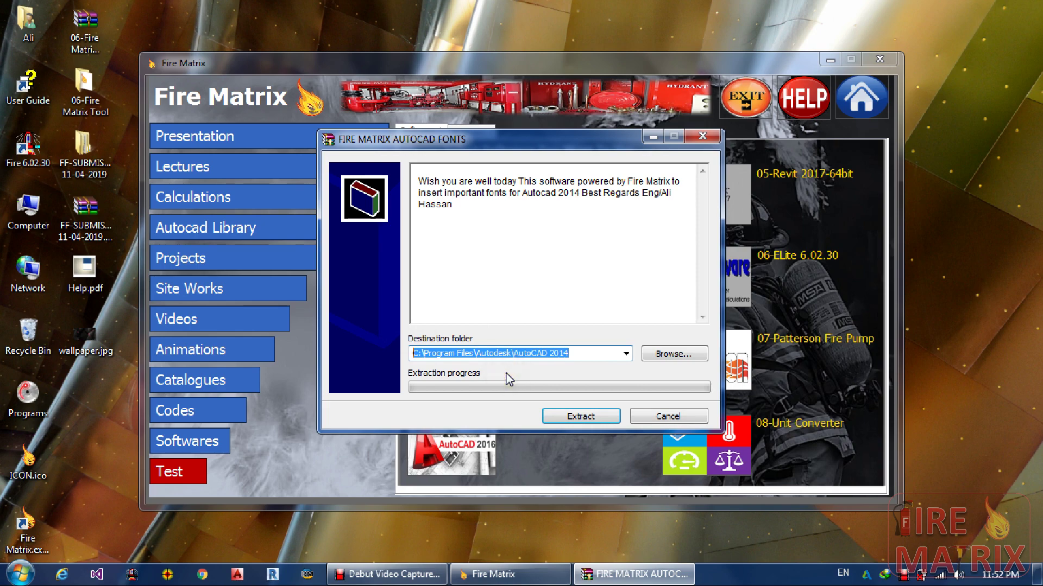
{"action": "left_click", "coordinate": [667, 417]}
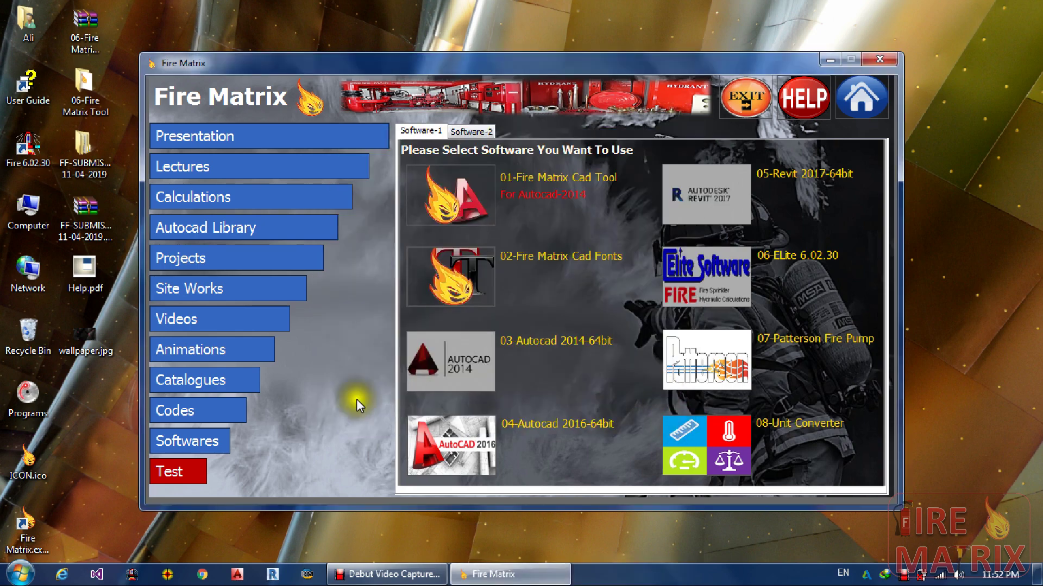
Step: Open the Autocad 2014-64bit archive, view the contents of its 02-AUTOCAD 2014 - 64BIT folder, and close the archive
{"action": "left_click", "coordinate": [457, 364]}
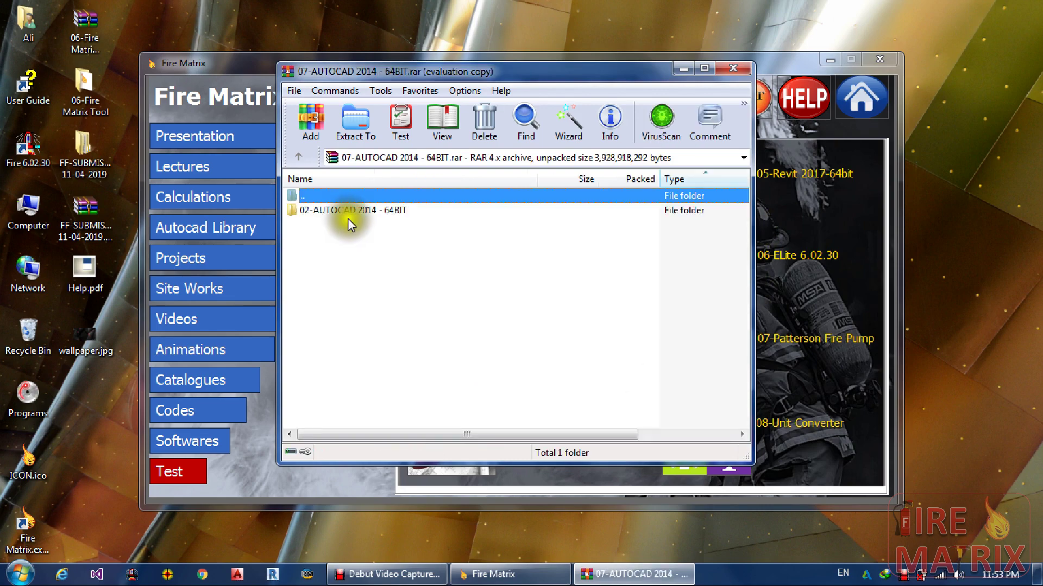
{"action": "double_click", "coordinate": [350, 213]}
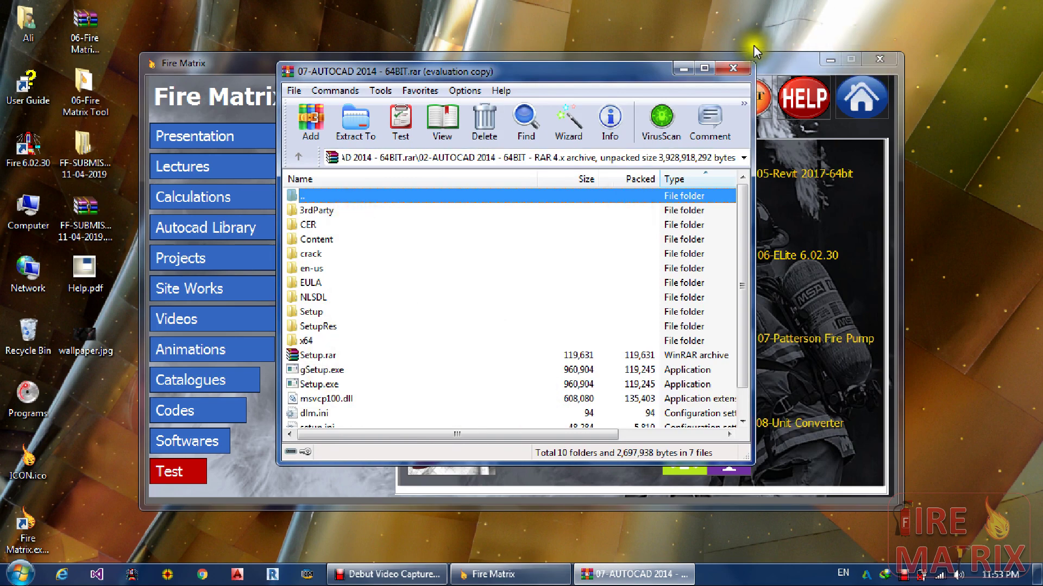
{"action": "left_click", "coordinate": [732, 68]}
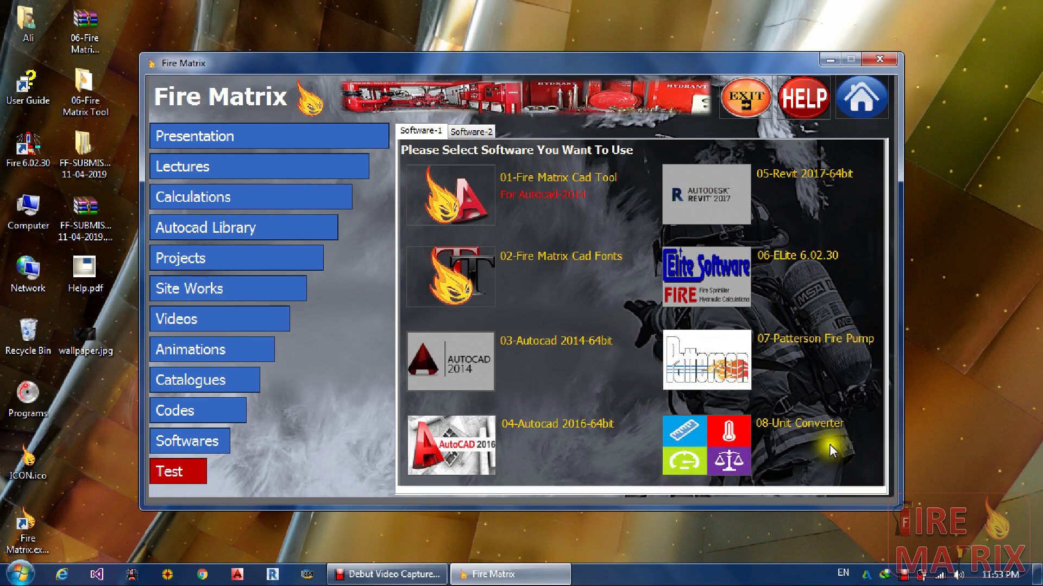
Step: View the programs offered under Software-2 and return to Software-1 at the Patterson Fire Pump entry
{"action": "left_click", "coordinate": [470, 131]}
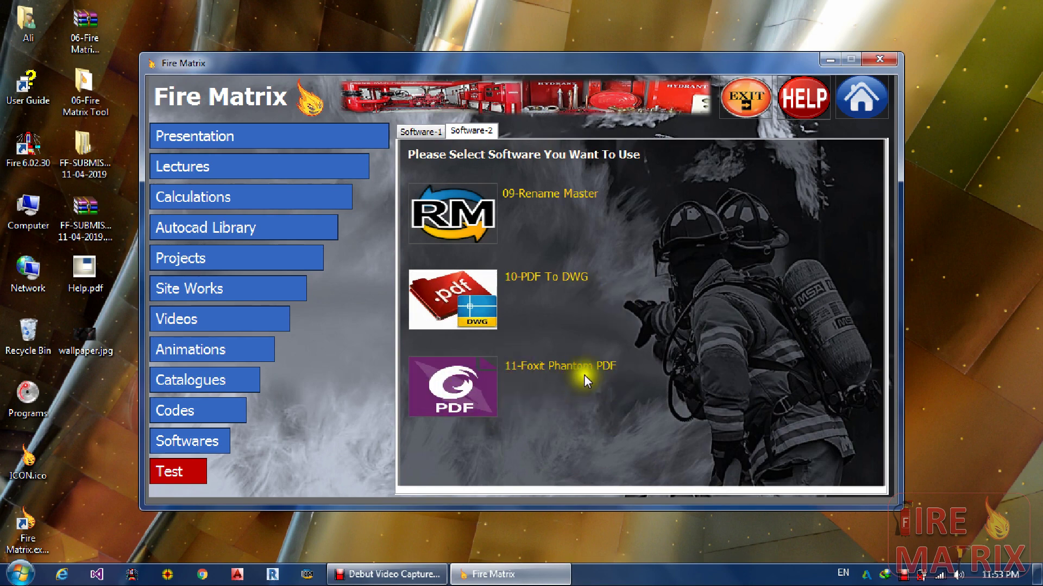
{"action": "left_click", "coordinate": [424, 133]}
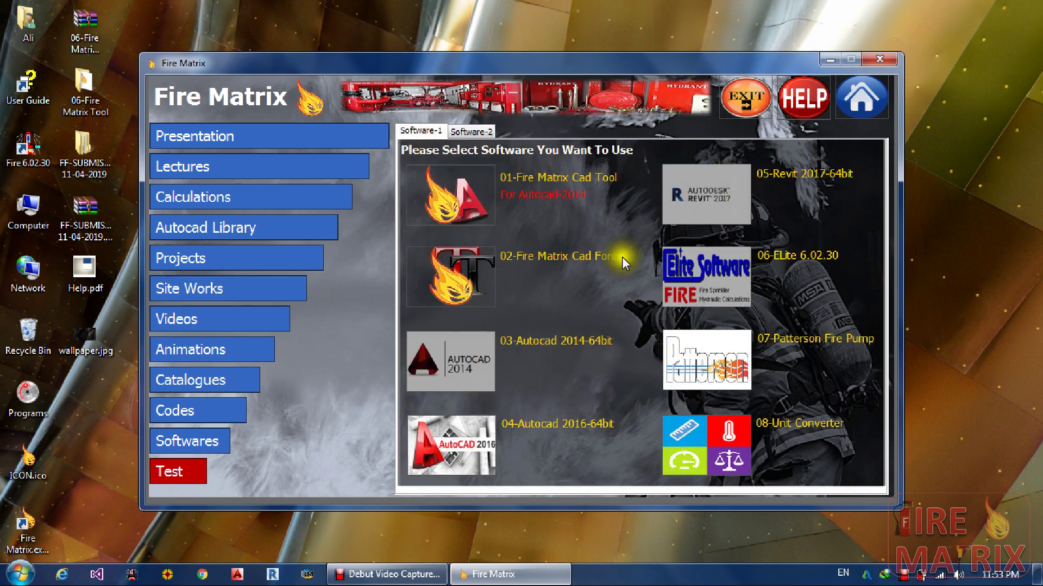
{"action": "left_click", "coordinate": [783, 337]}
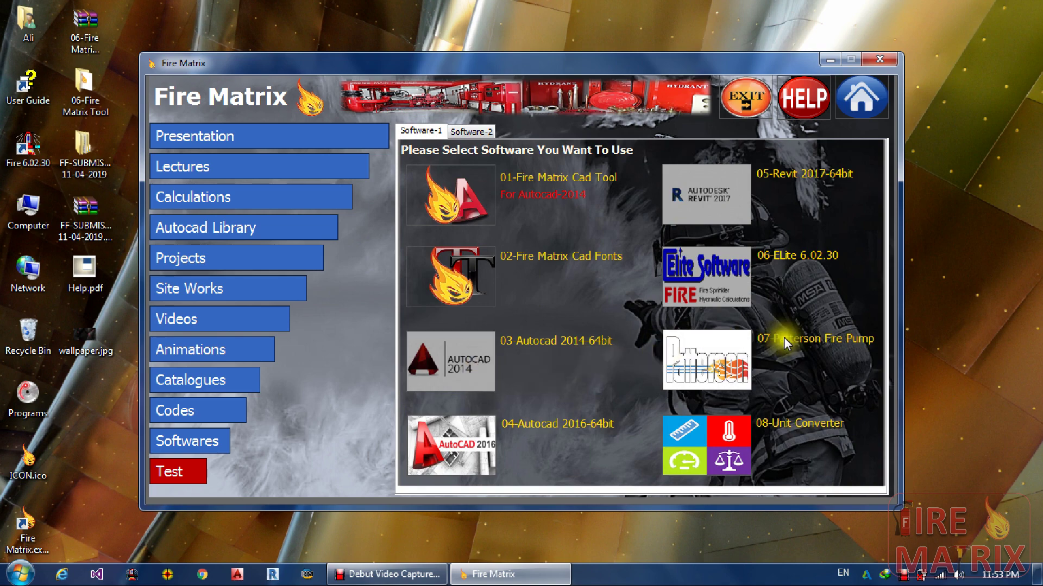